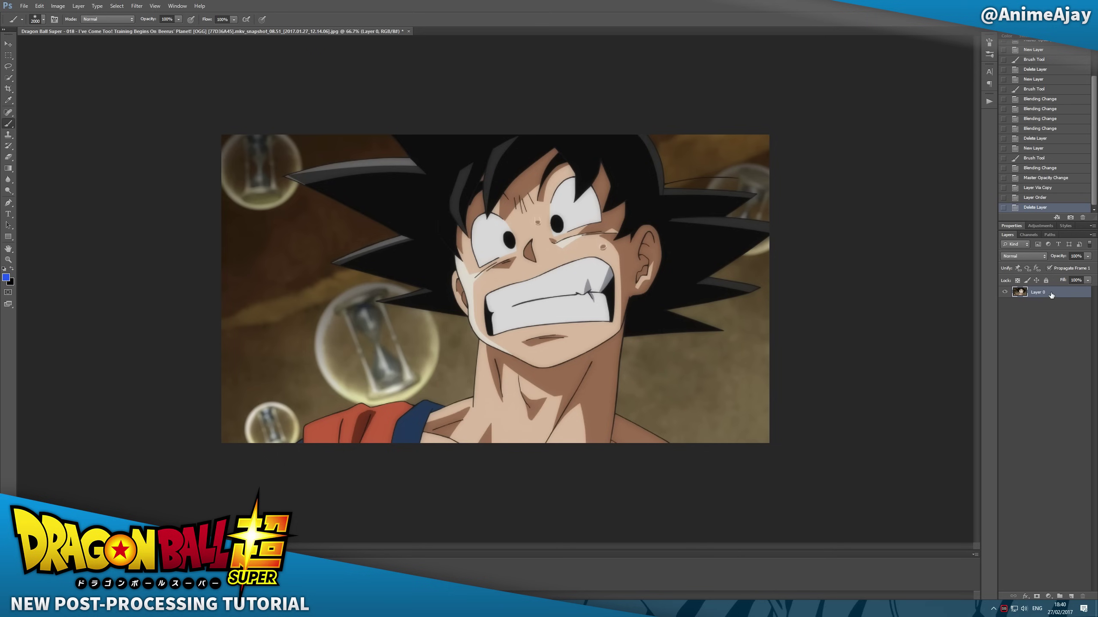
Duplicate Layer 0 and apply the Find Edges filter to the copy.
key(ctrl+j)
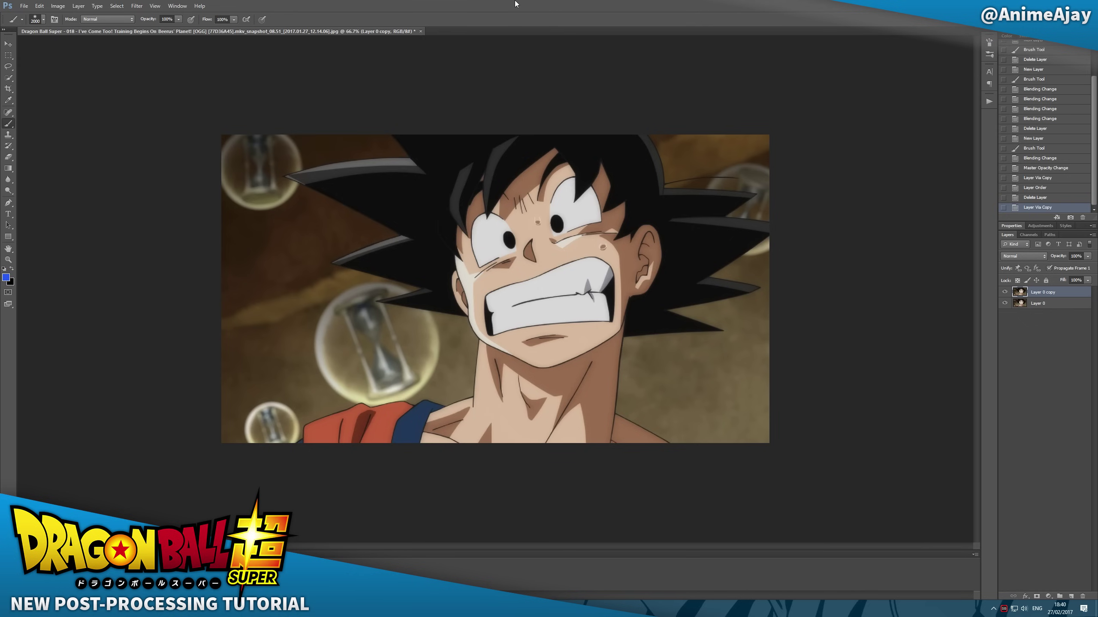
click(136, 6)
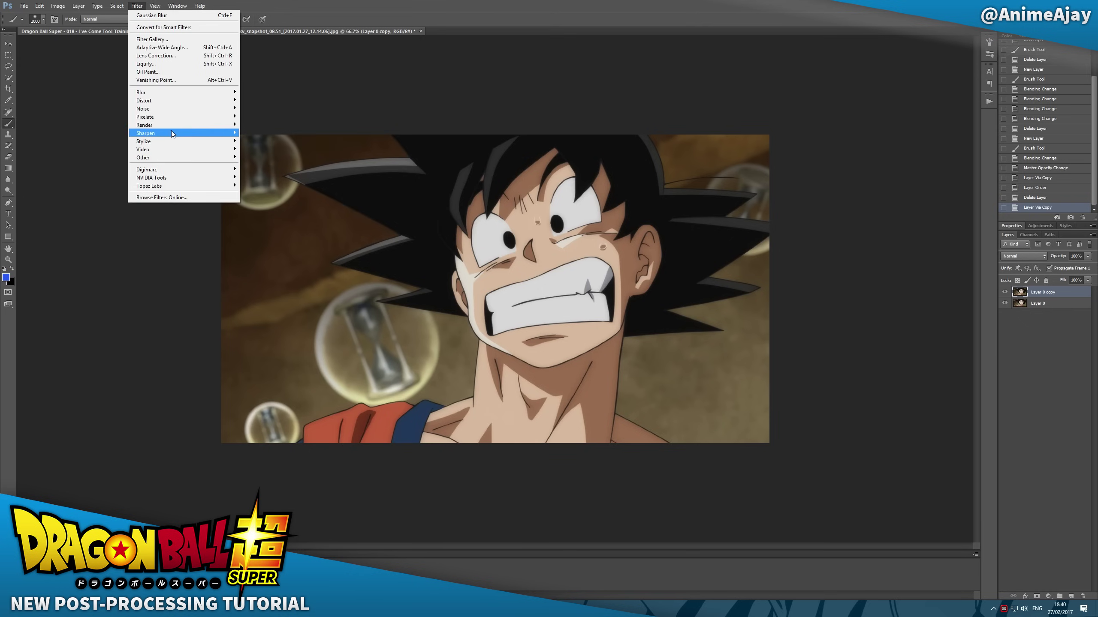
mouse_move(169, 140)
click(104, 165)
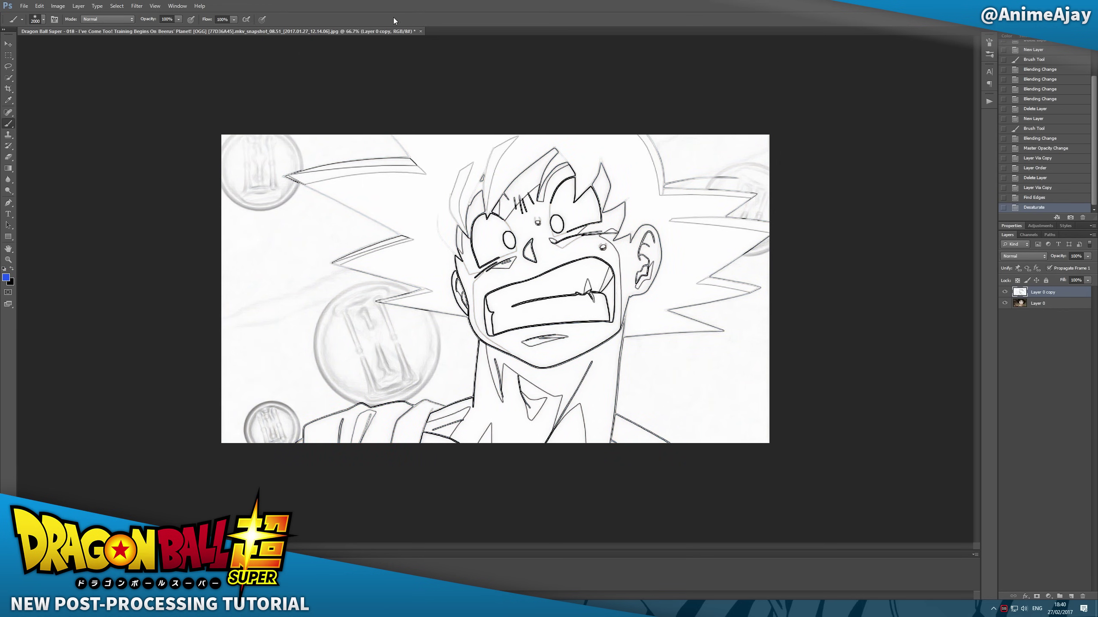
Desaturate the edge-traced layer copy to turn its outlines greyscale, and switch to the Move tool.
click(51, 6)
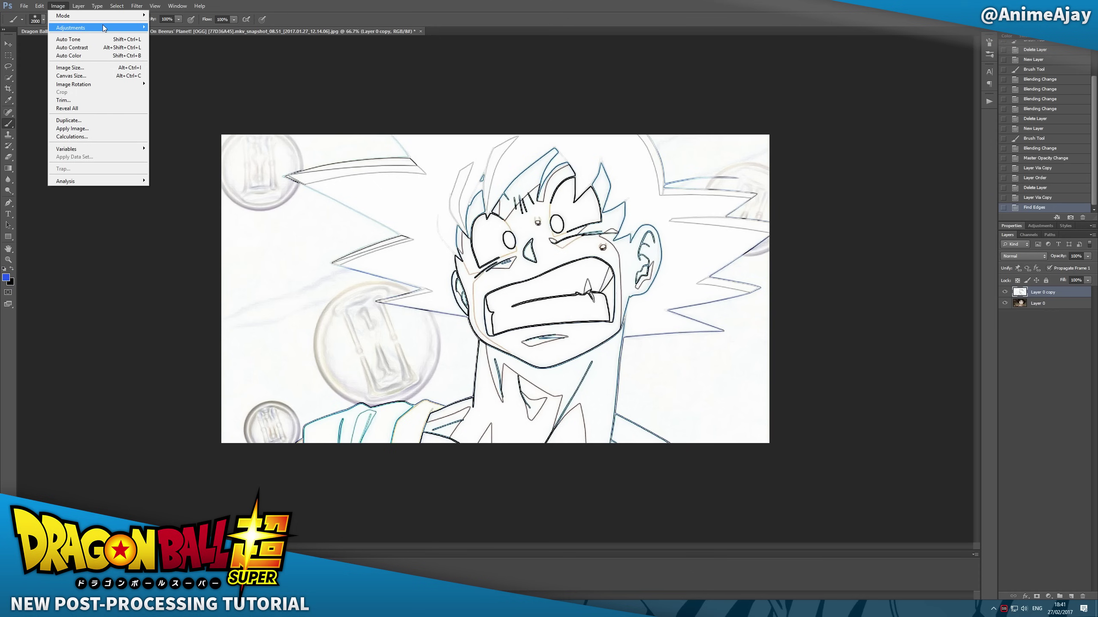
mouse_move(103, 24)
click(231, 198)
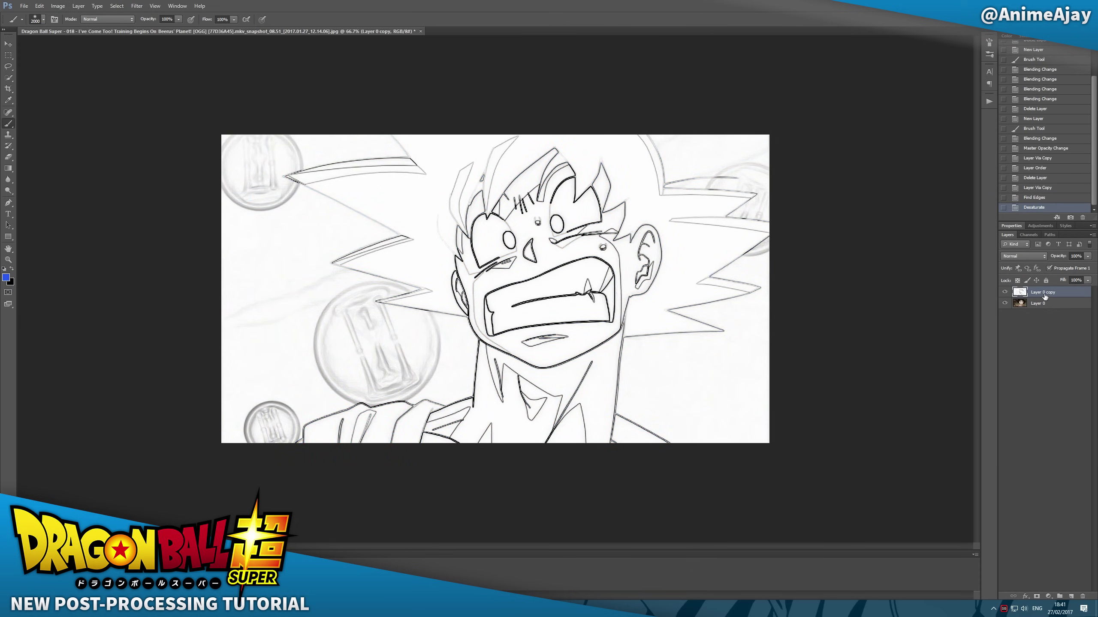
key(v)
Apply a slight Gaussian Blur to the desaturated edge layer to soften its lines.
click(136, 6)
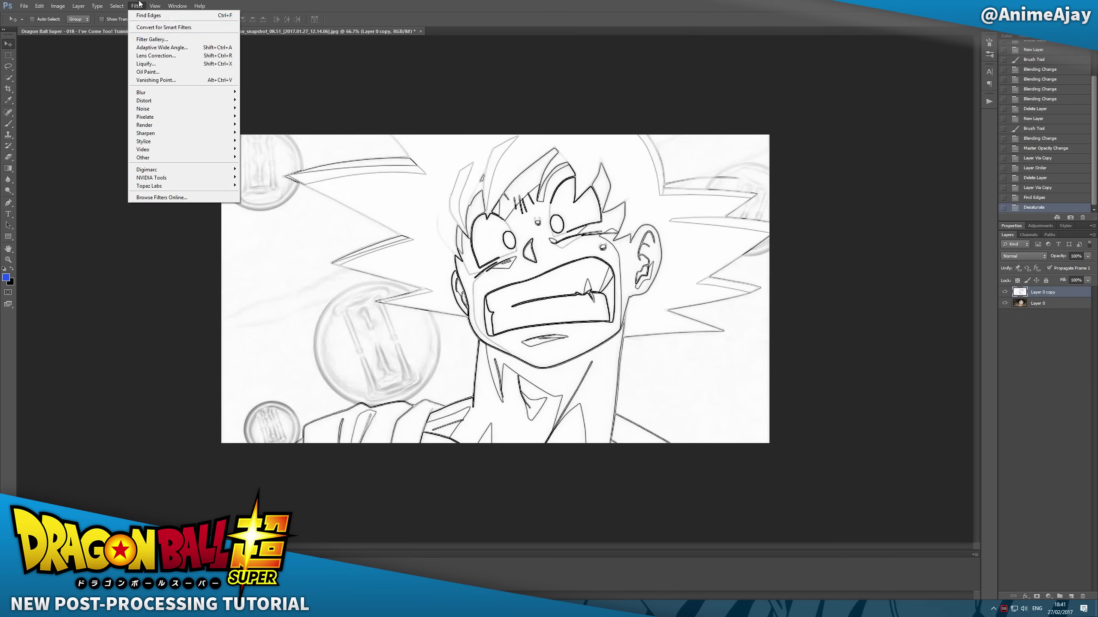
mouse_move(164, 93)
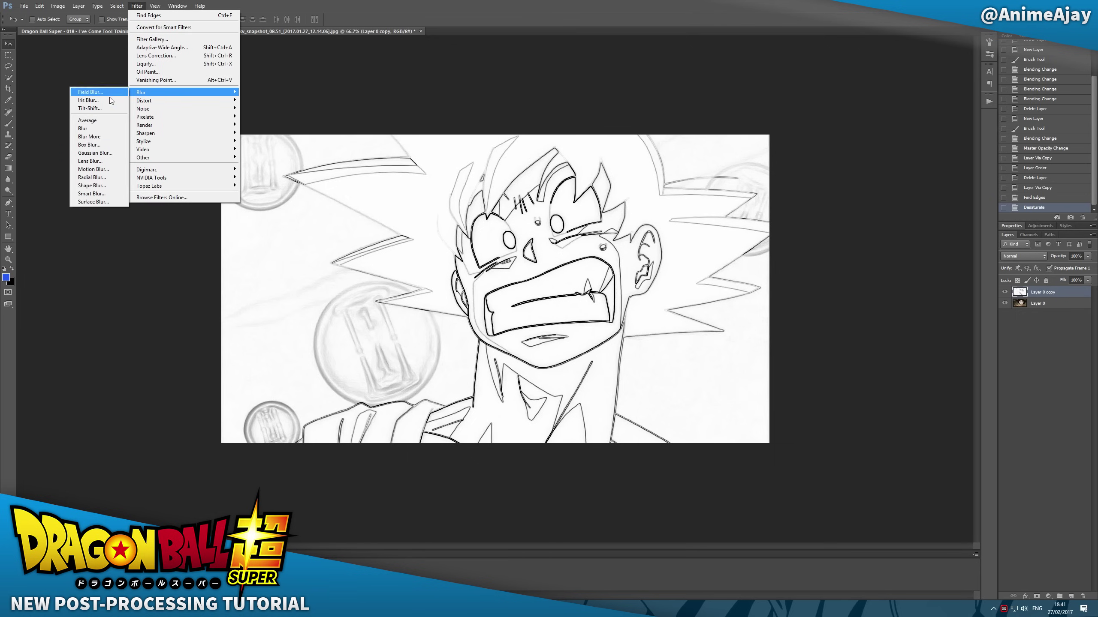
click(107, 154)
drag(536, 162, 709, 97)
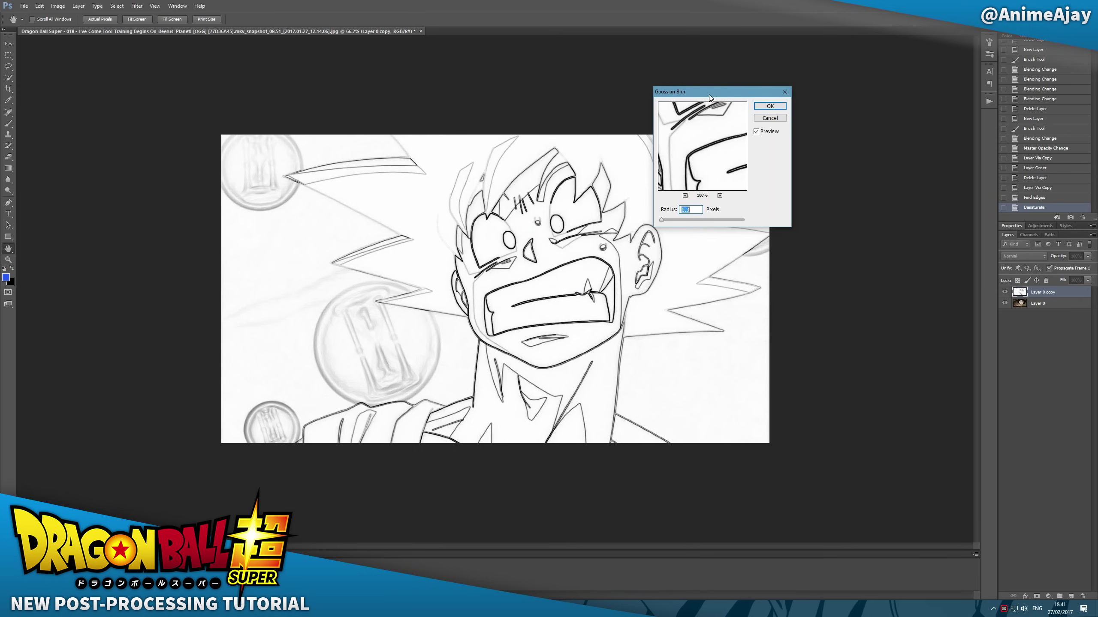
key(Up)
key(Up)
key(Up)
key(Up)
key(Up)
key(Up)
key(Up)
key(Up)
key(Up)
key(Up)
key(Up)
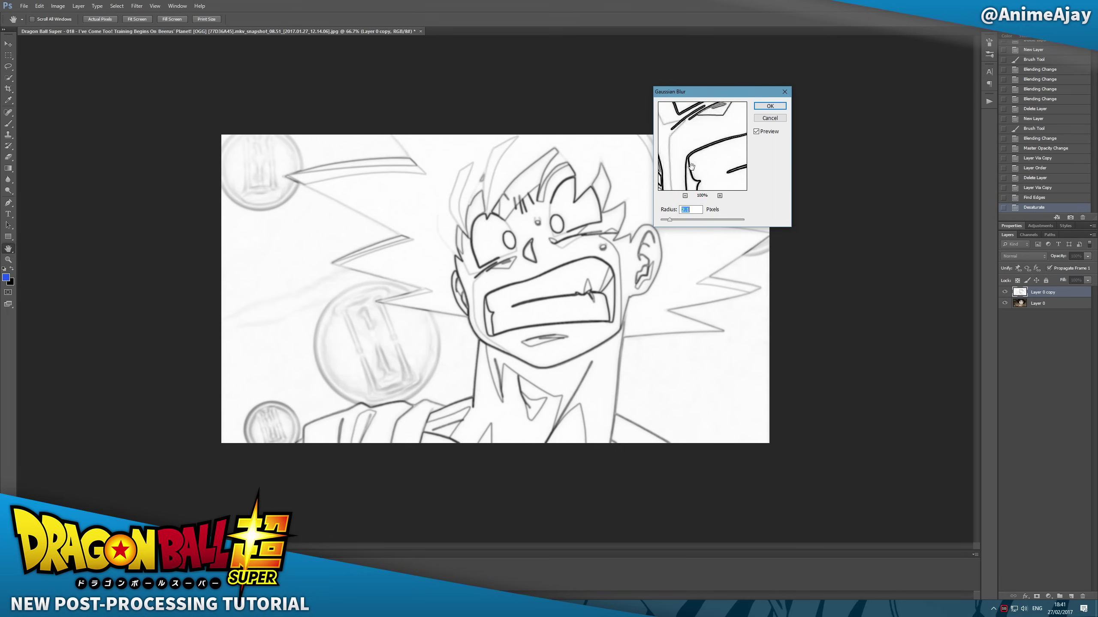
click(689, 135)
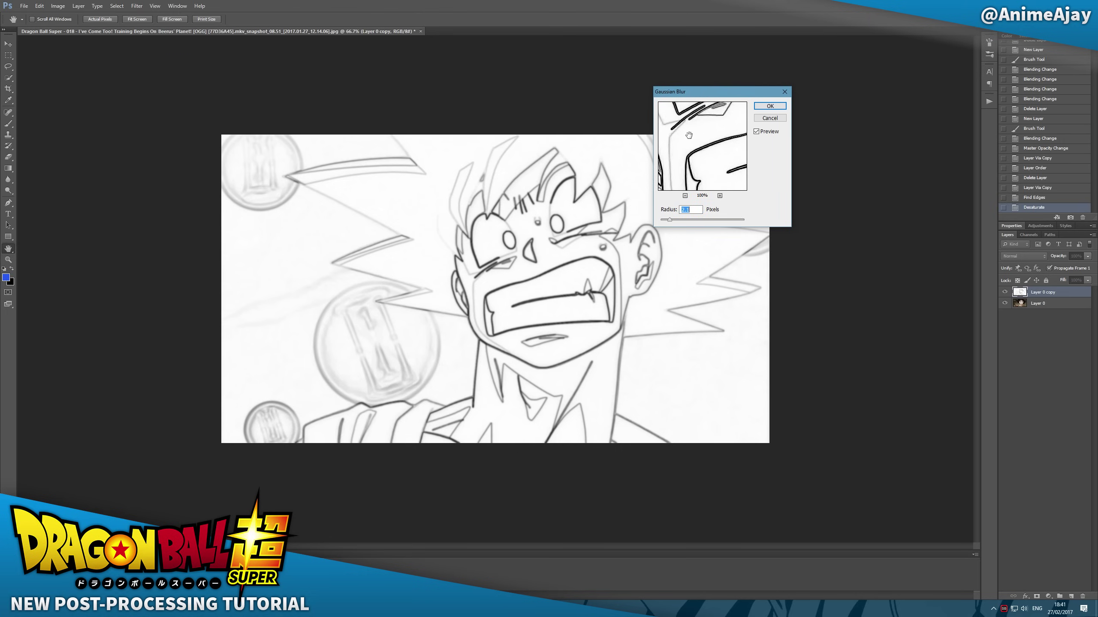
click(781, 108)
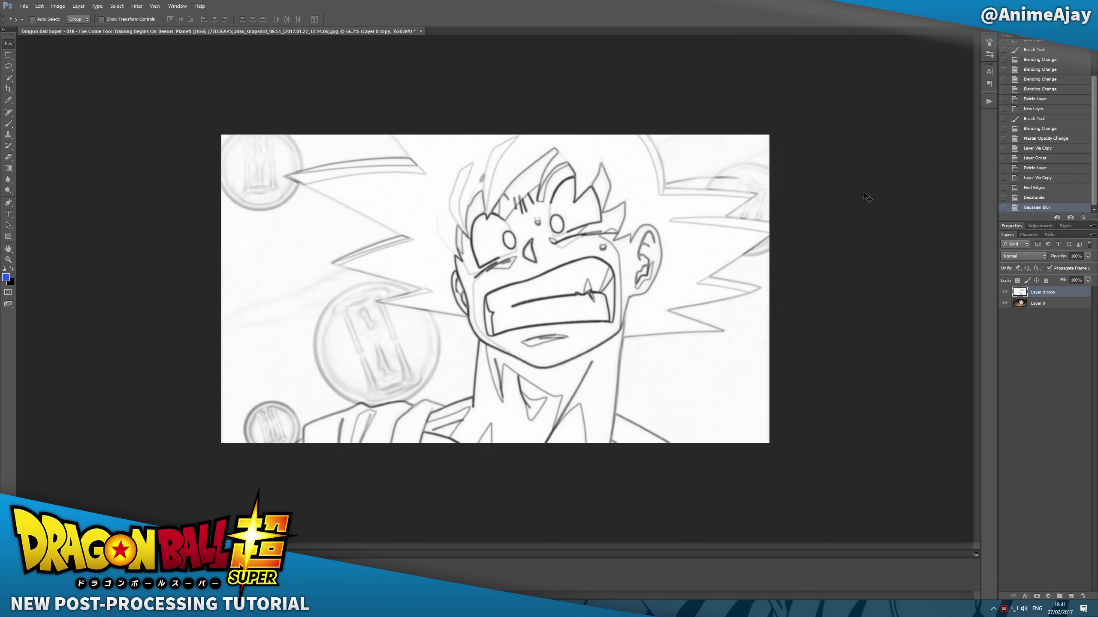
Set the edge layer's blend mode to Soft Light and compare the image with and without it.
click(1022, 257)
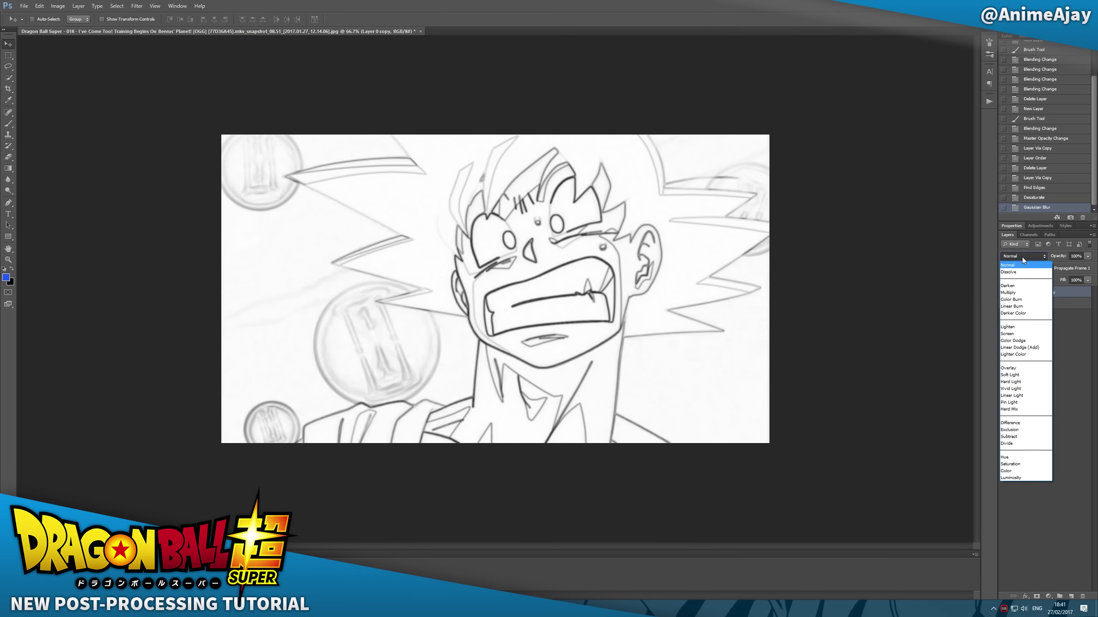
click(1029, 375)
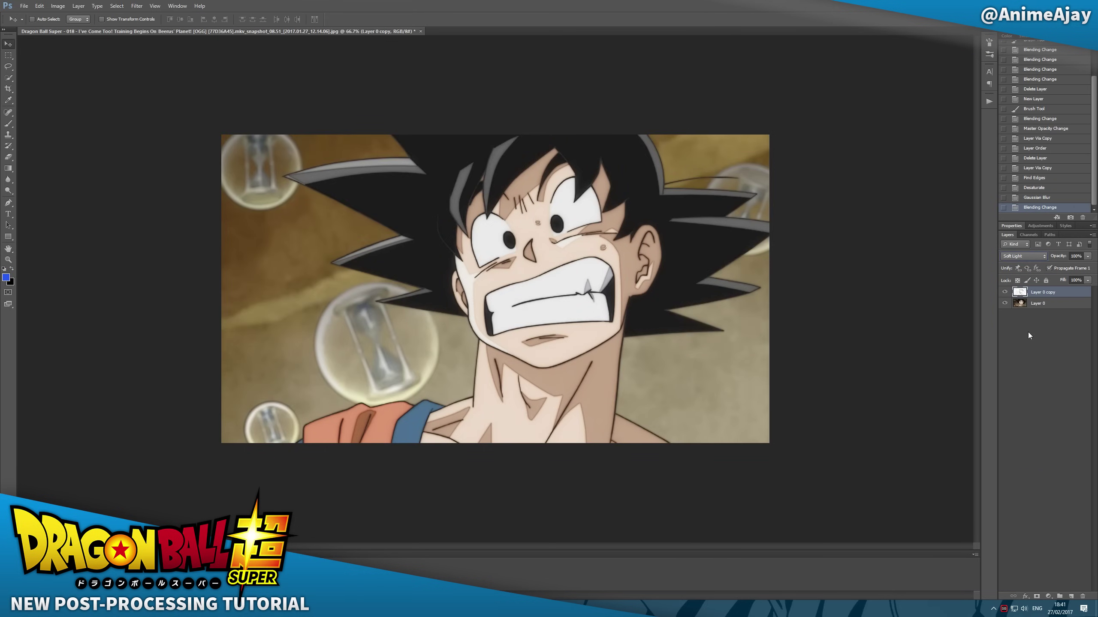
click(1003, 294)
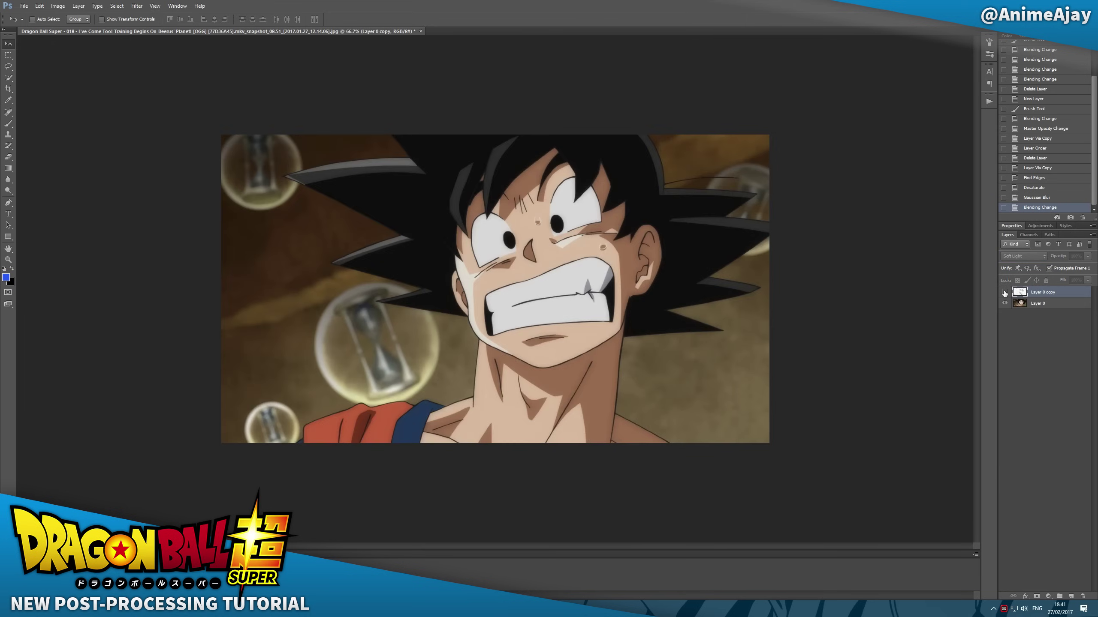
click(1004, 293)
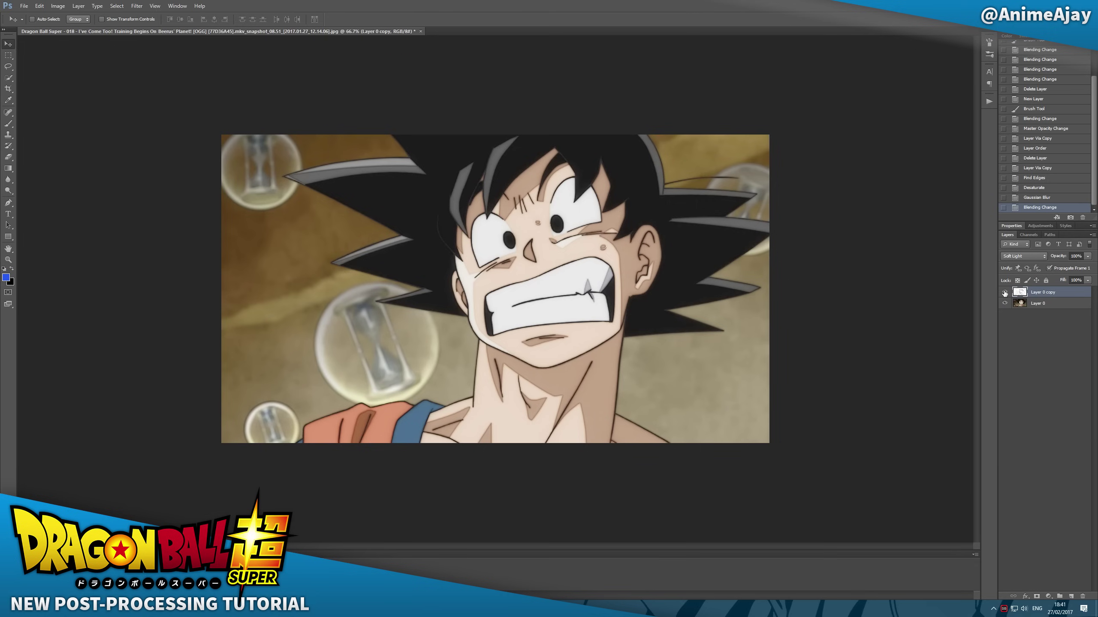
Duplicate Layer 0 and the edge layer together, and merge the two duplicates into one layer.
shift+click(1045, 304)
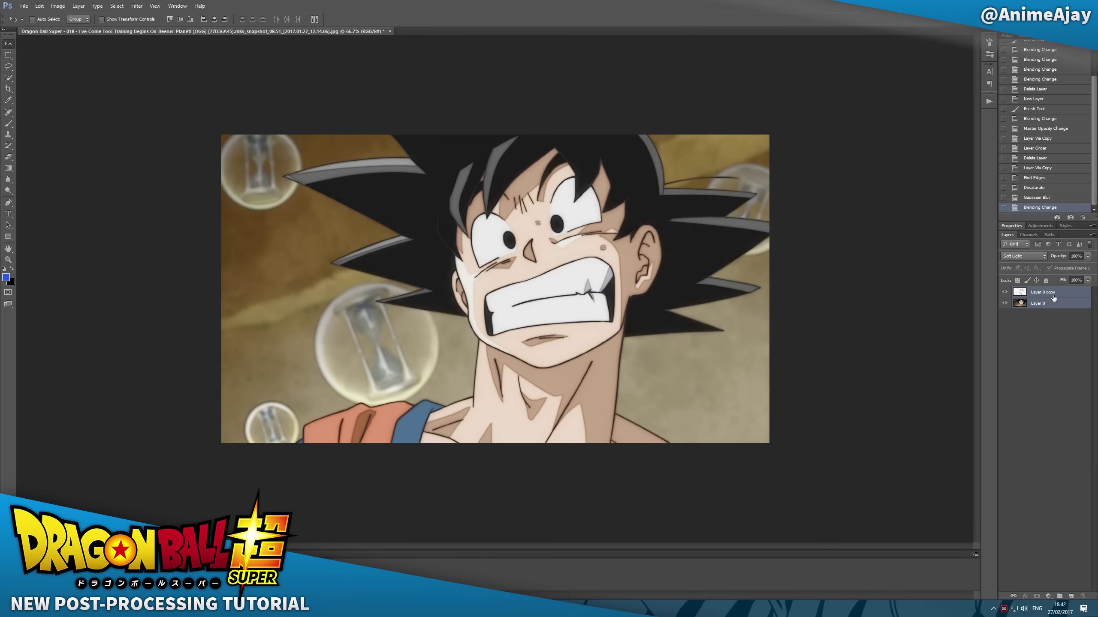
click(1064, 298)
shift+click(1049, 305)
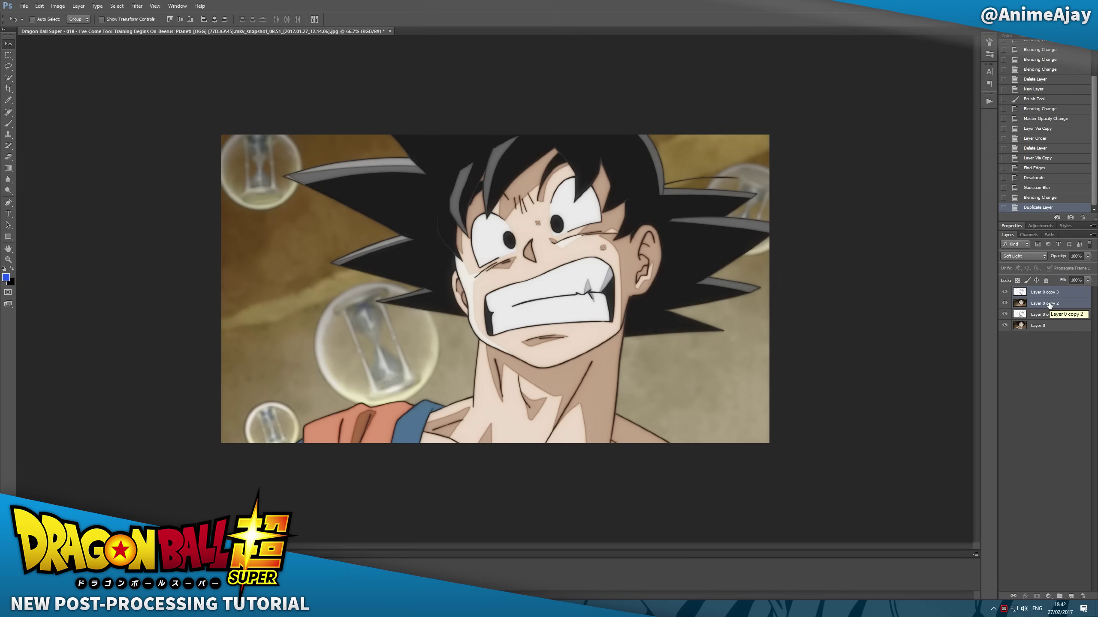
click(78, 5)
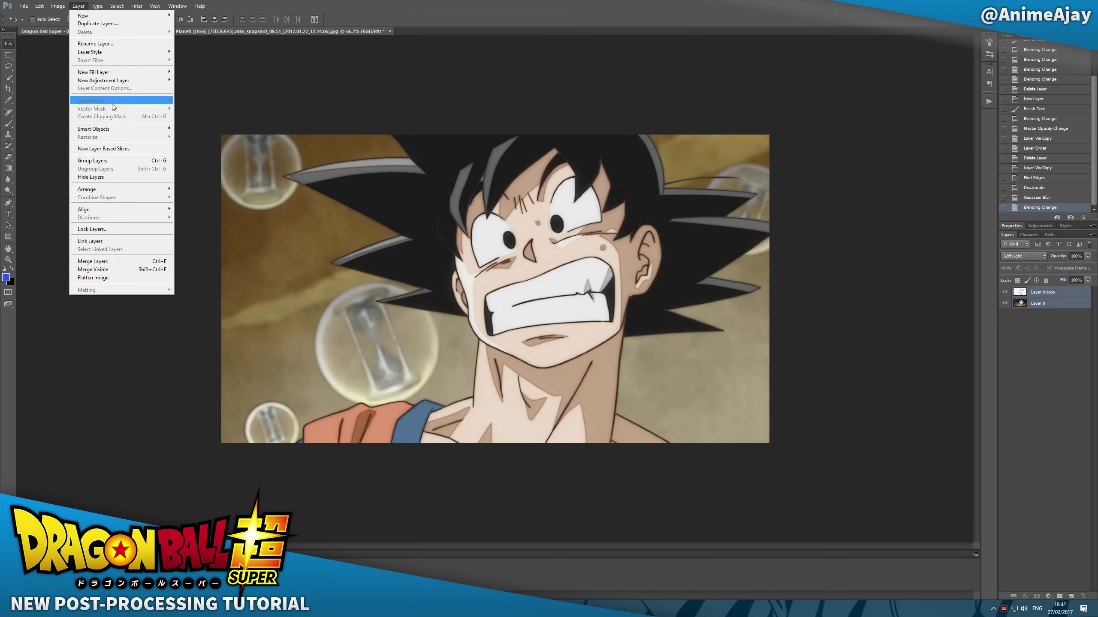
click(113, 22)
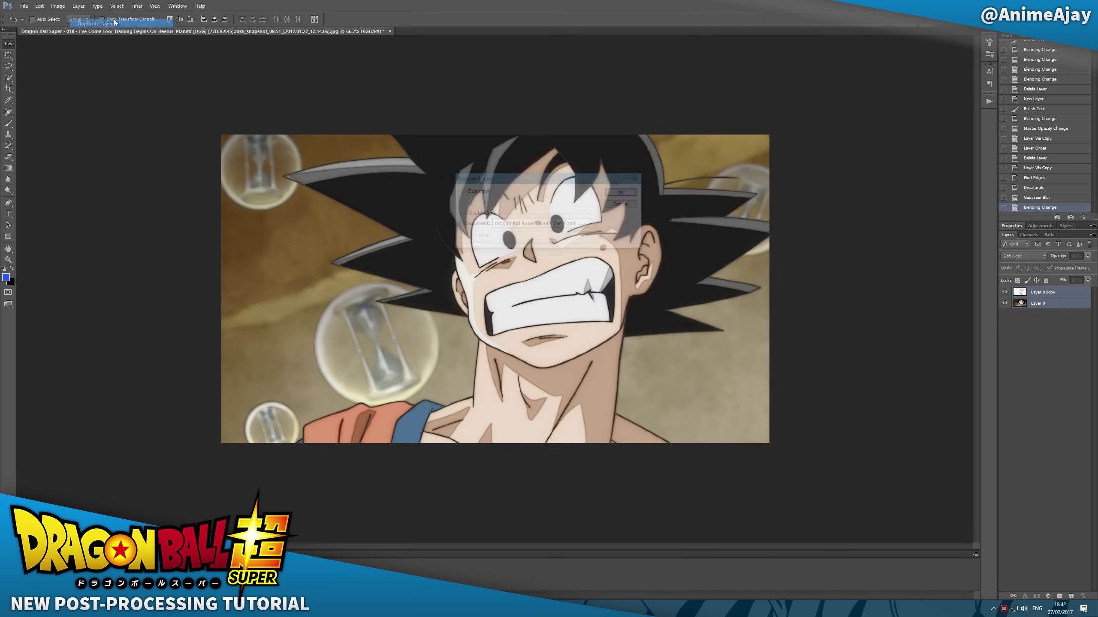
key(Return)
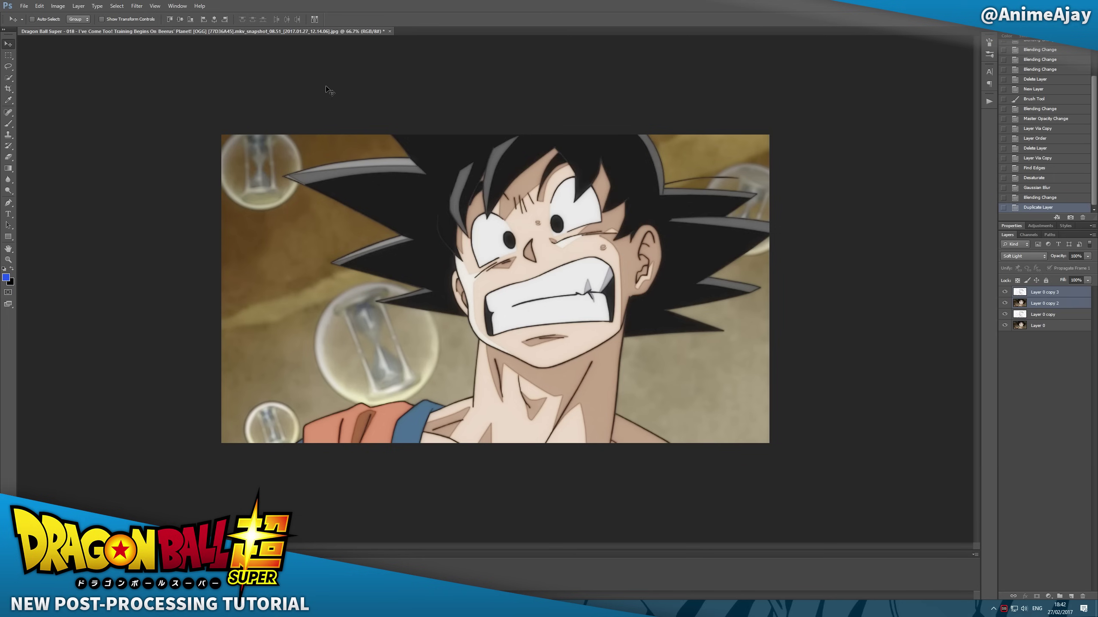
click(78, 6)
click(118, 261)
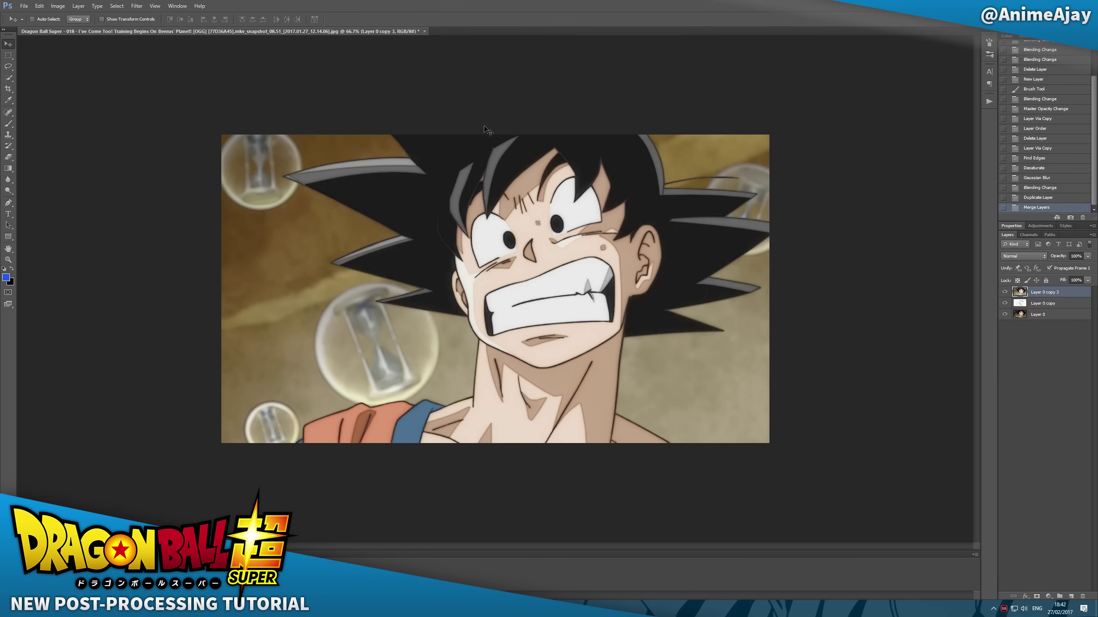
Apply a Gaussian Blur with a larger radius to the merged layer.
click(136, 6)
mouse_move(152, 89)
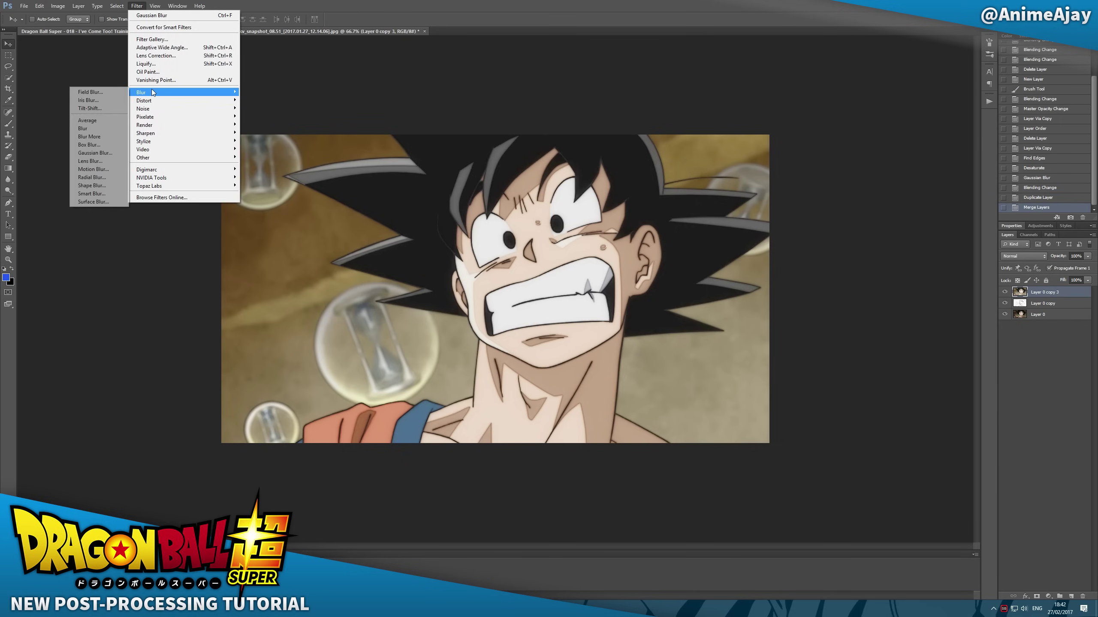
click(107, 153)
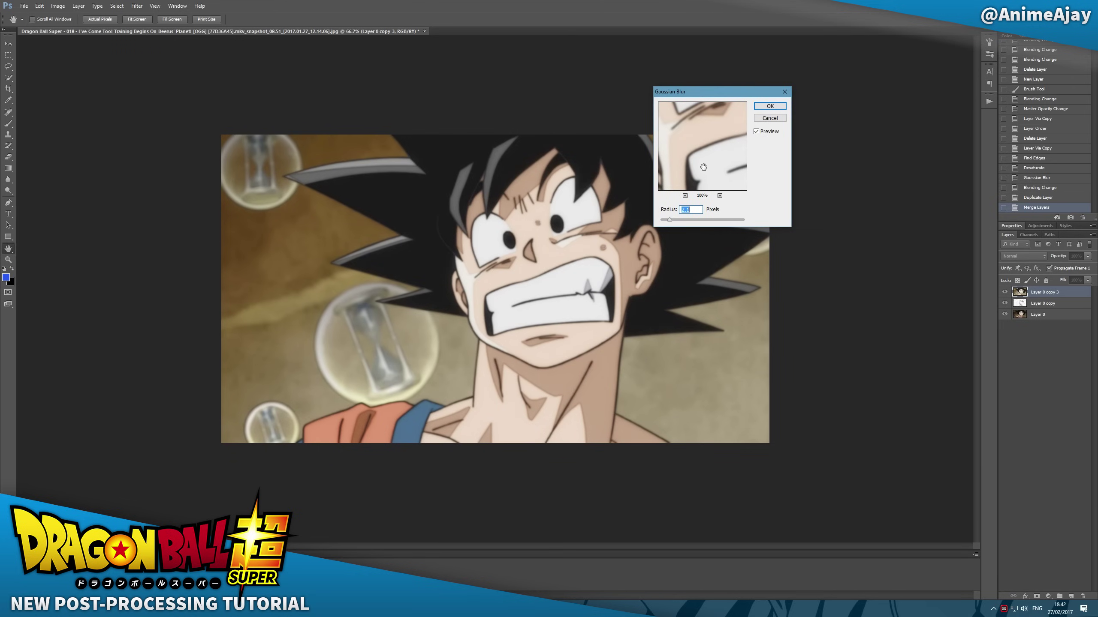
drag(669, 220, 688, 221)
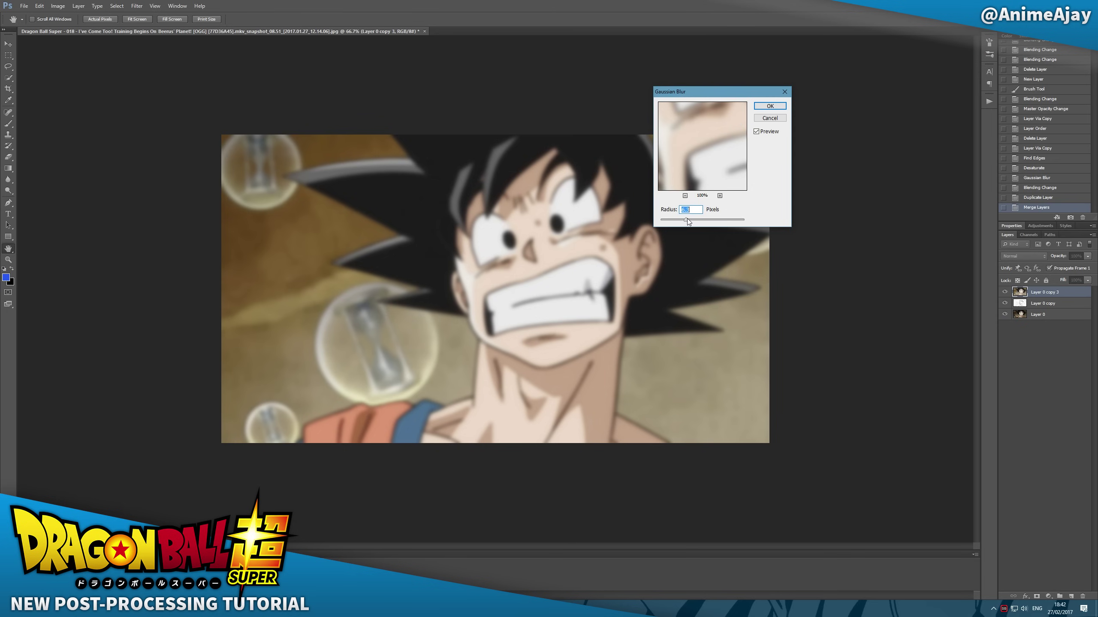
key(Return)
key(v)
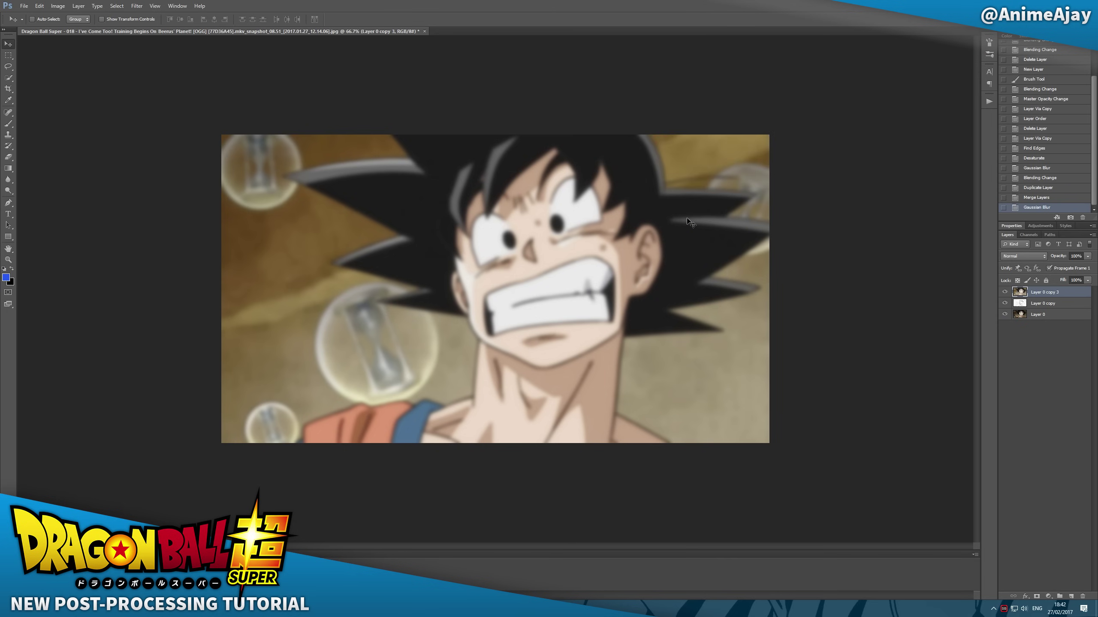
Set the blurred merged layer's blend mode to Soft Light and compare the image with and without it.
click(1018, 258)
click(1010, 375)
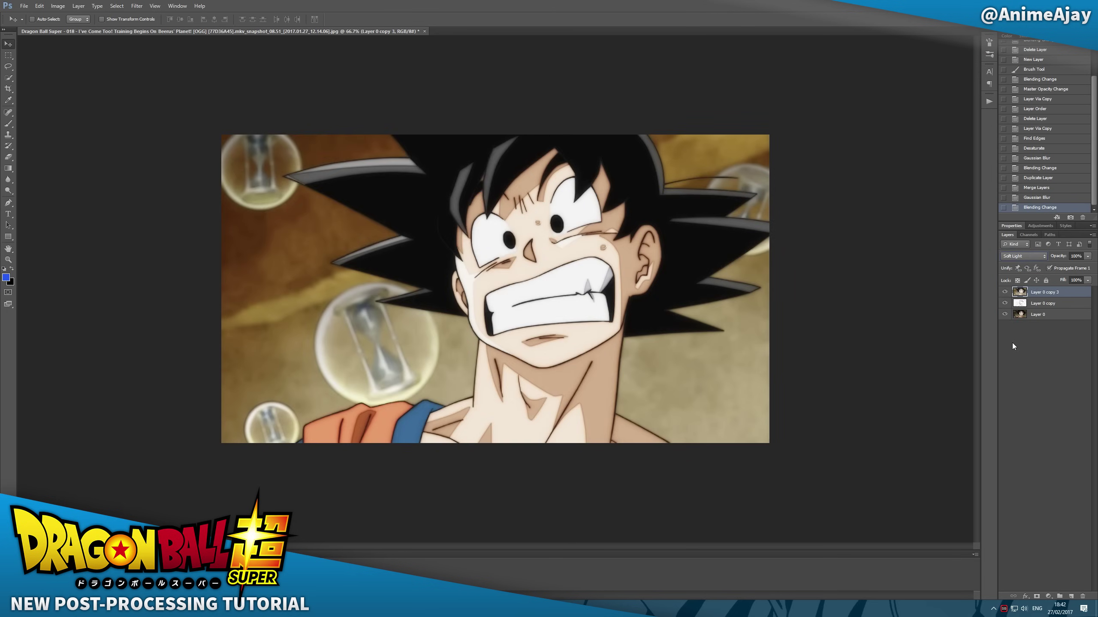
click(1004, 292)
click(1004, 293)
Add a Hue/Saturation adjustment layer above the blurred layer with saturation lowered to -26.
click(1048, 597)
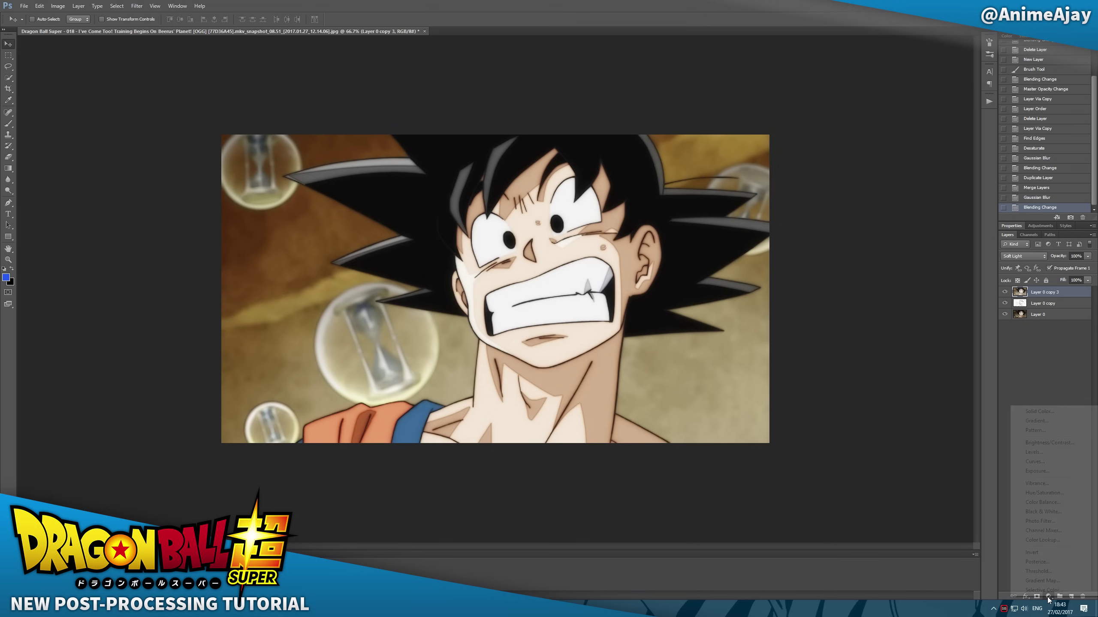
click(1050, 493)
drag(1043, 302, 1035, 304)
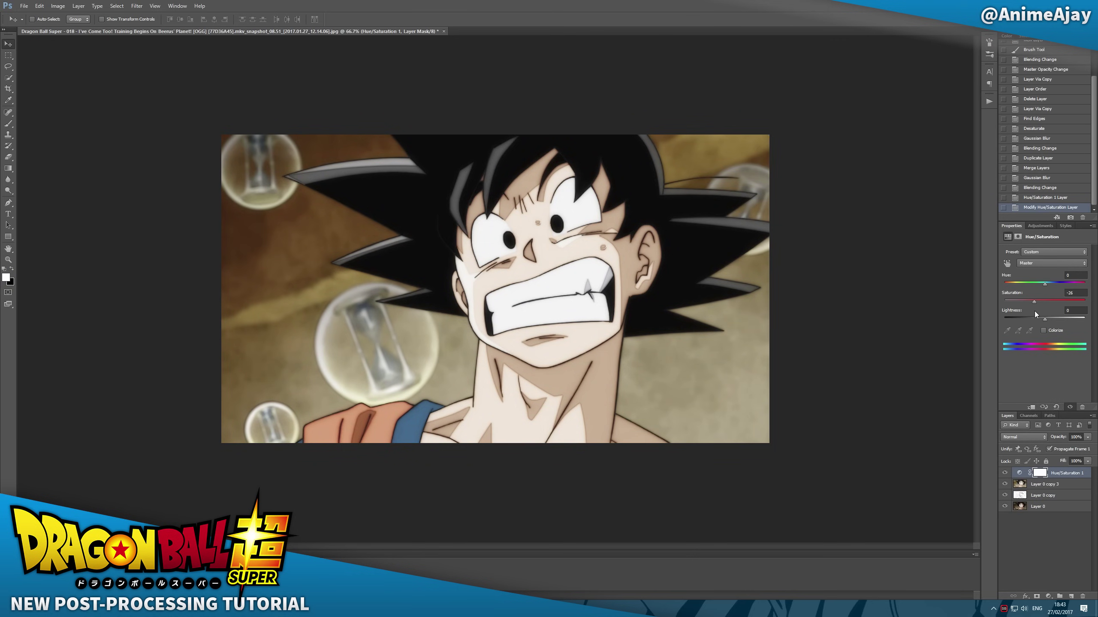
Add a Brightness/Contrast adjustment layer with contrast 31, and set the Hue/Saturation layer's saturation to about -8.
click(1049, 598)
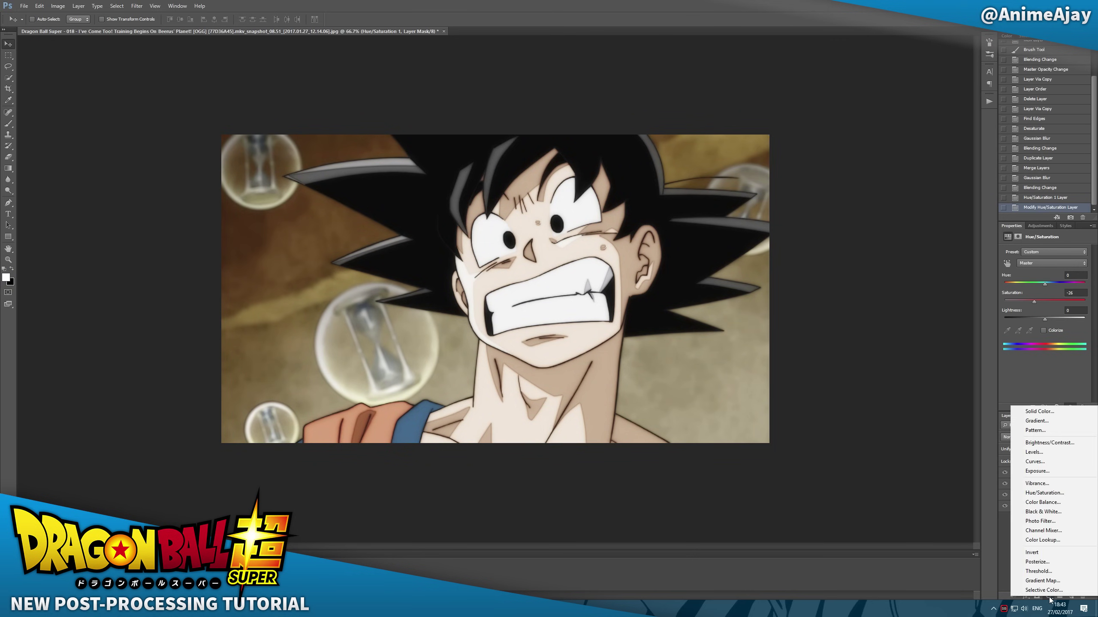
click(1043, 443)
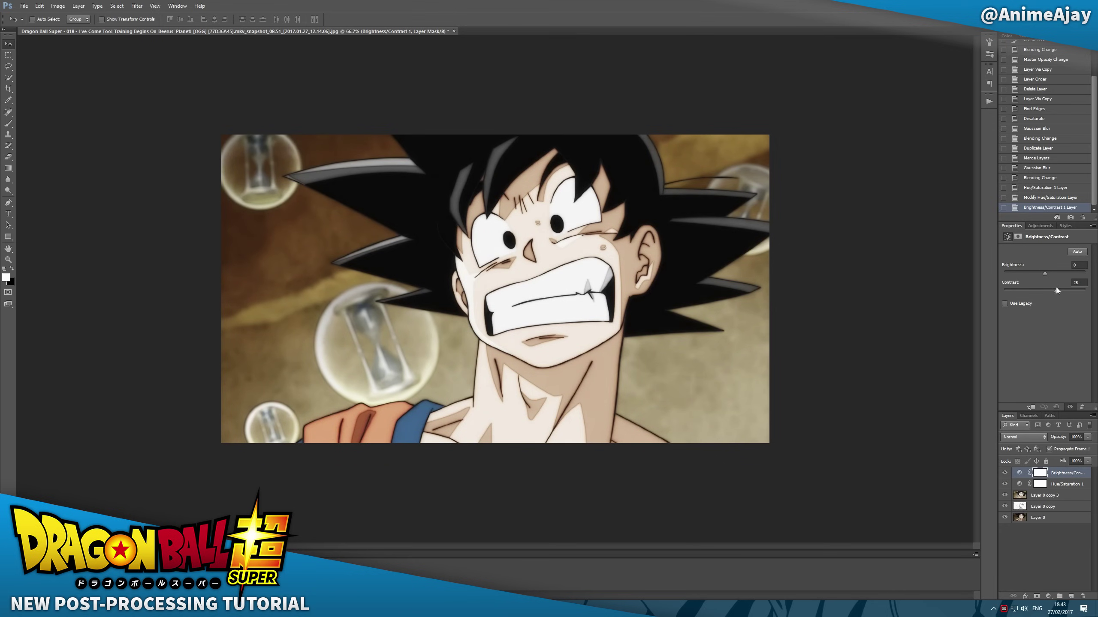
drag(1056, 290, 1058, 291)
click(1056, 485)
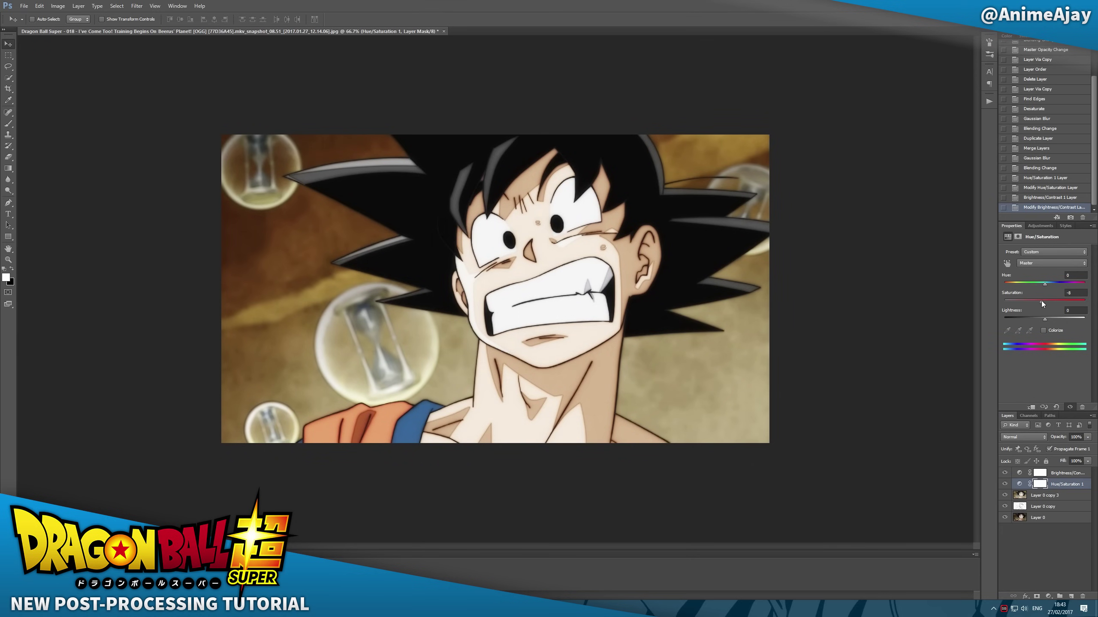
drag(1041, 300, 1041, 301)
Add a Levels adjustment above the Brightness/Contrast layer with input levels 24, 0.67 and 247.
click(1061, 476)
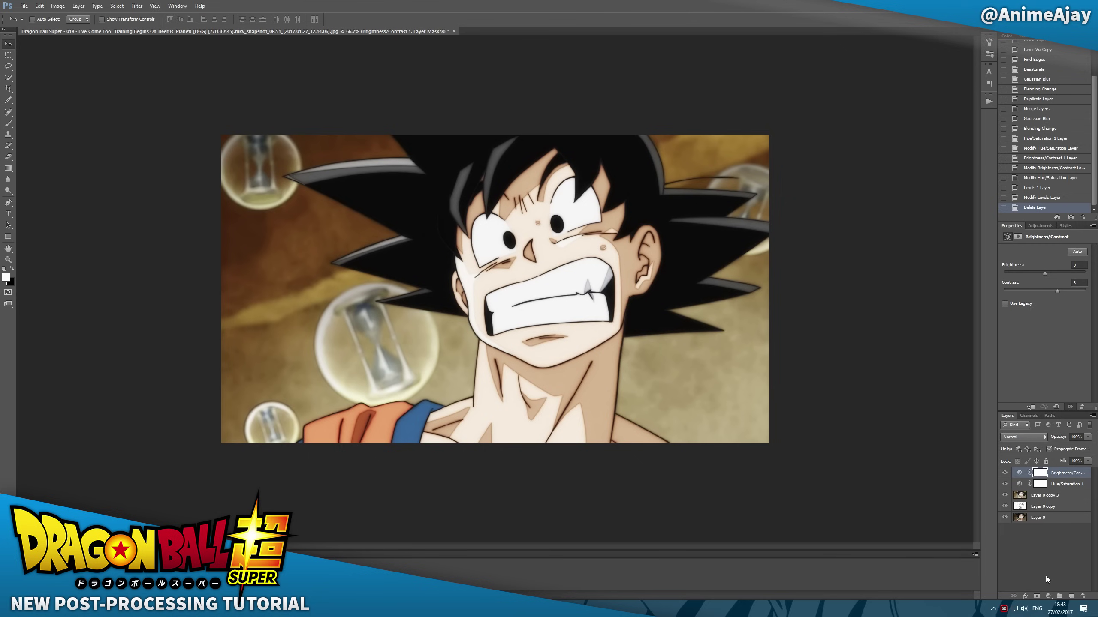
click(1048, 597)
click(1037, 452)
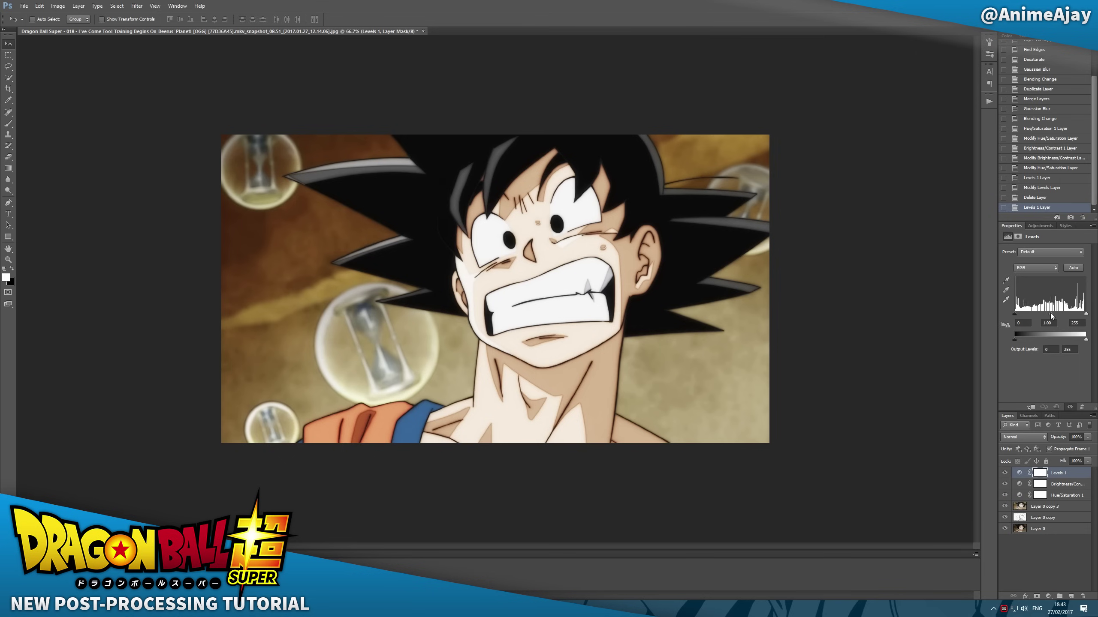
drag(1051, 314, 1021, 316)
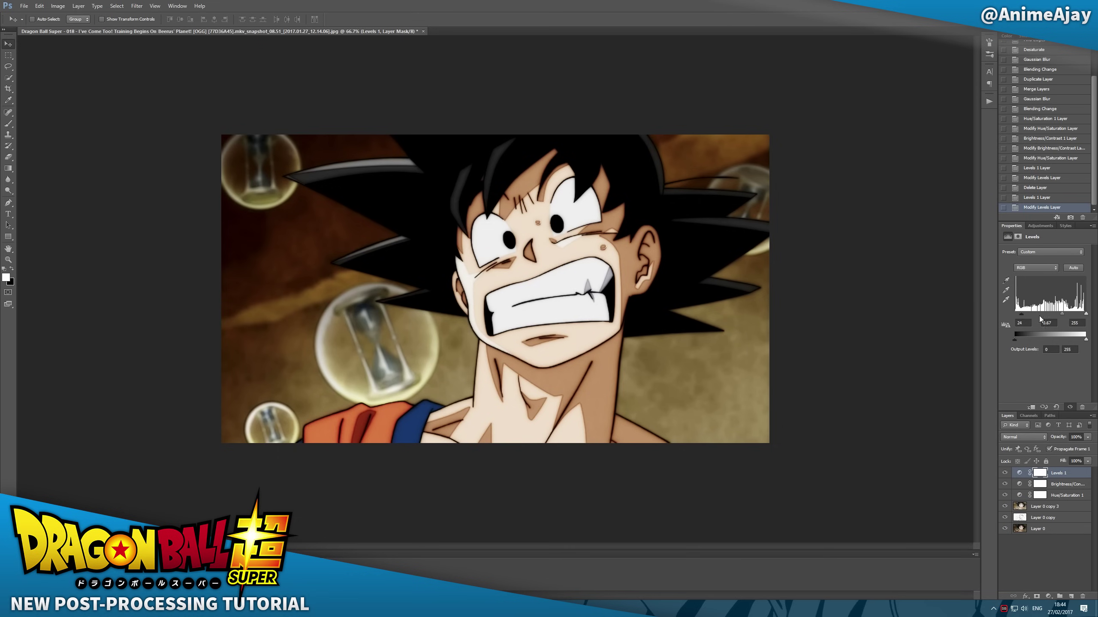
drag(1086, 314, 1086, 316)
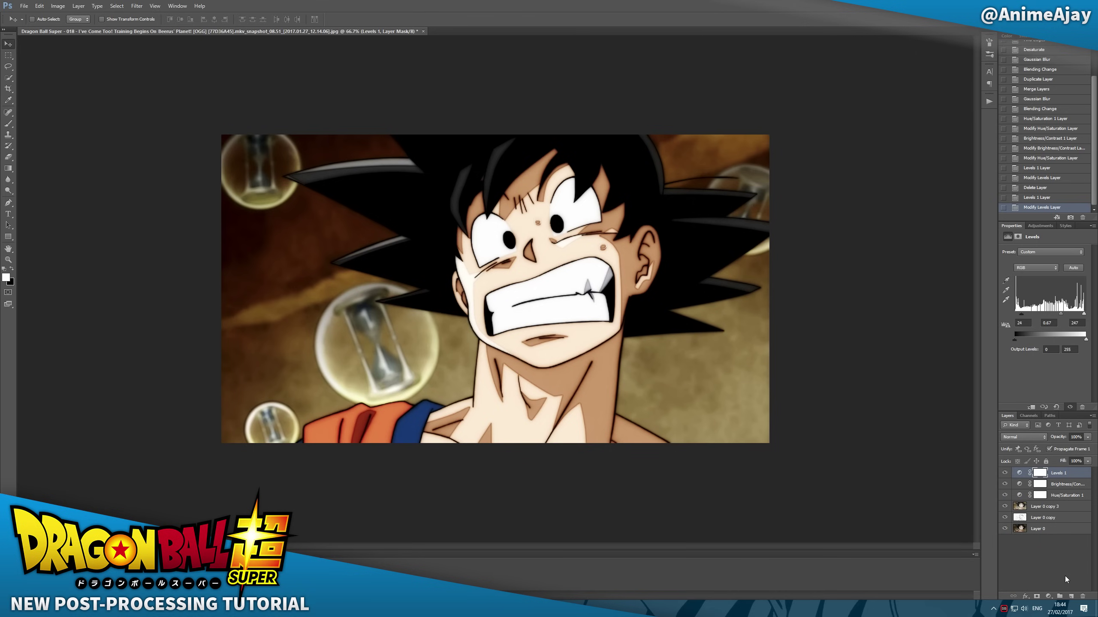
Add a new layer above the Levels adjustment and fill it with black.
click(1071, 597)
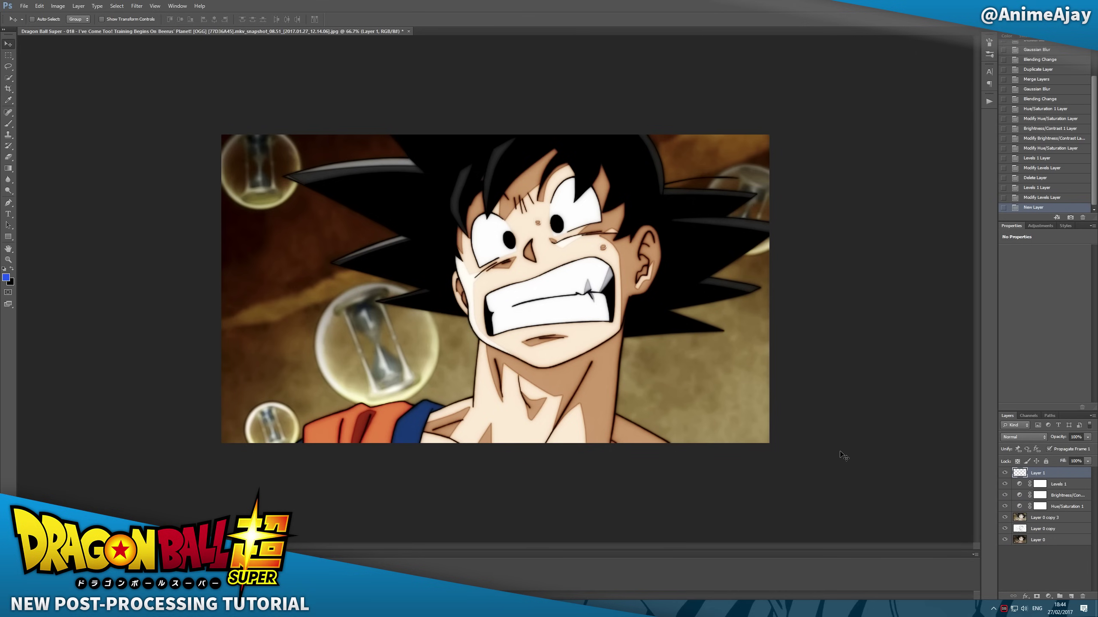
key(d)
key(x)
key(ctrl+BackSpace)
key(ctrl+z)
click(39, 6)
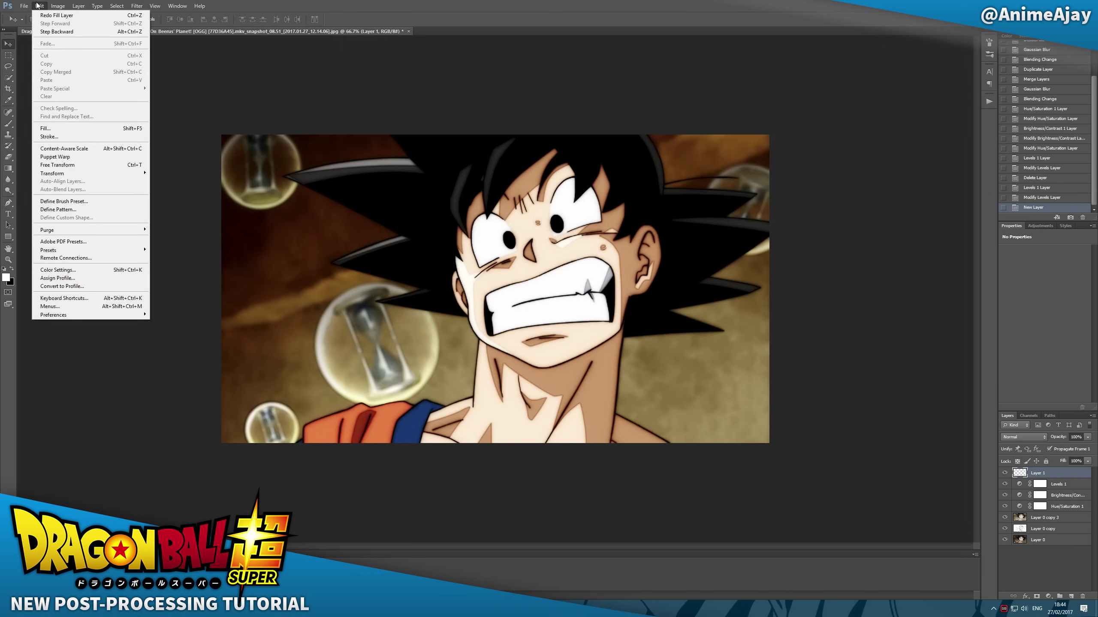
click(73, 127)
click(538, 191)
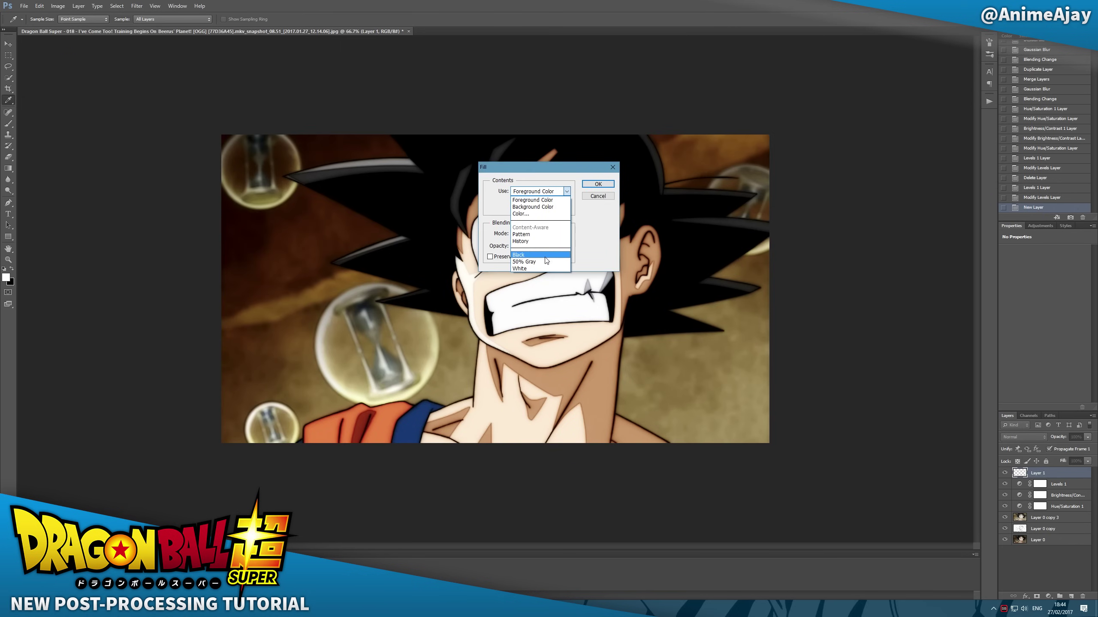
click(546, 254)
click(598, 184)
Add uniform monochromatic noise to the black layer with the Add Noise filter.
click(141, 5)
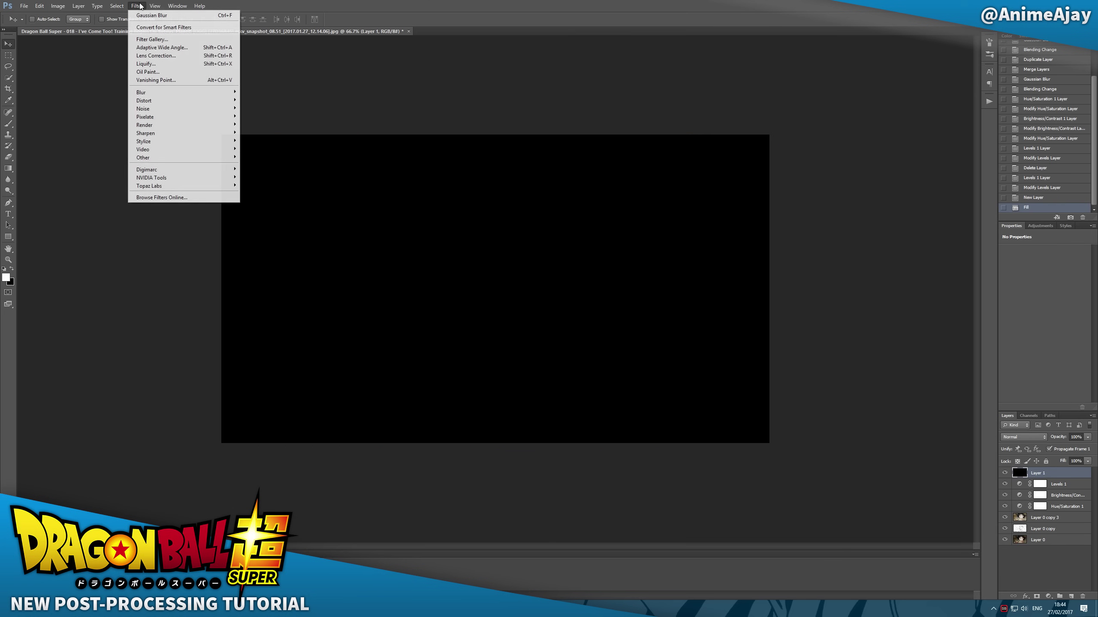
mouse_move(151, 109)
click(93, 108)
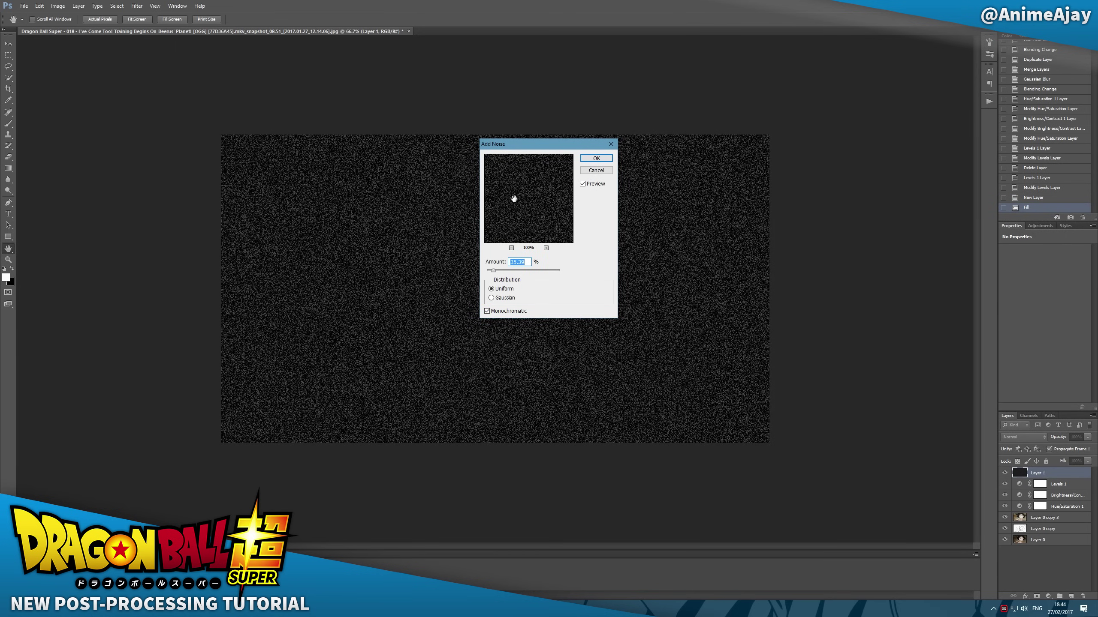
click(588, 159)
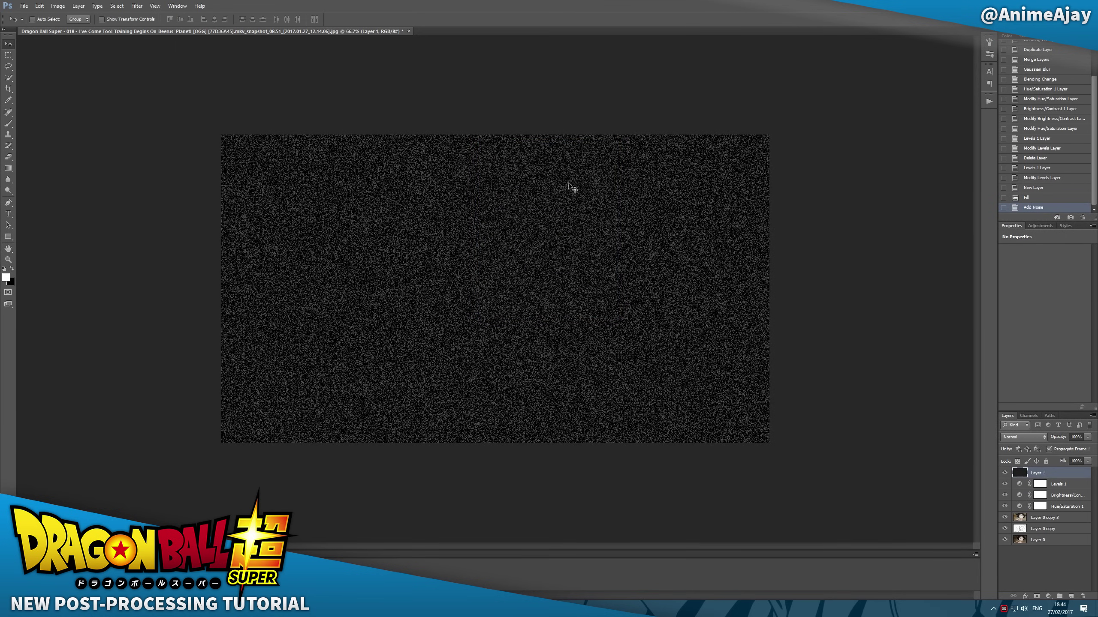
Examine the noise grain up close and at full image view.
key(ctrl+plus)
key(ctrl+plus)
key(ctrl+plus)
key(ctrl+plus)
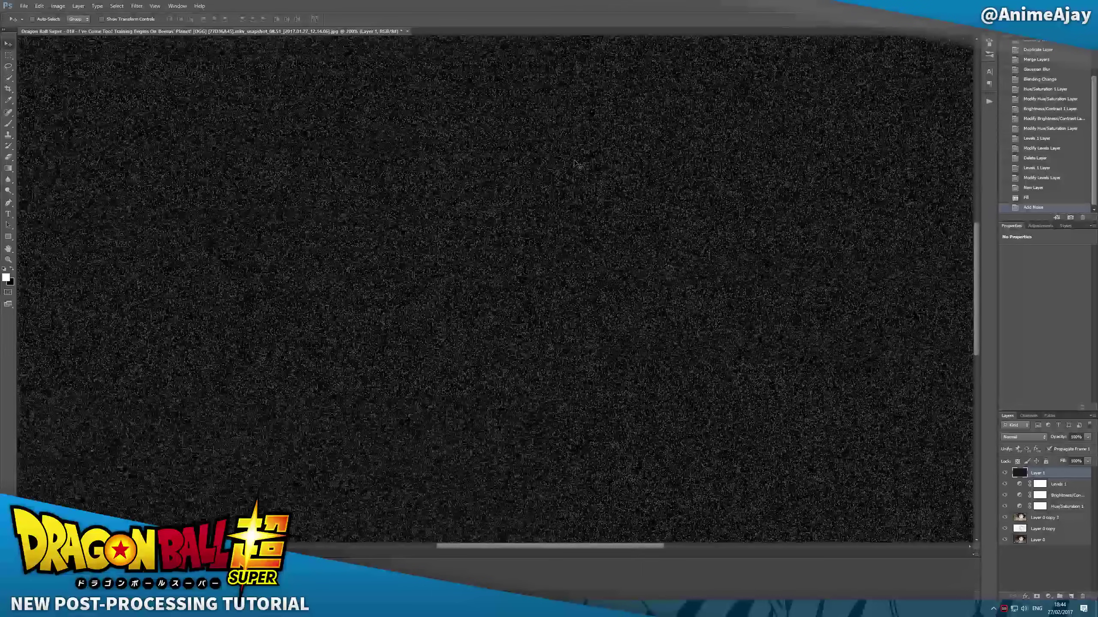
key(ctrl+minus)
key(ctrl+minus)
key(ctrl+minus)
key(ctrl+minus)
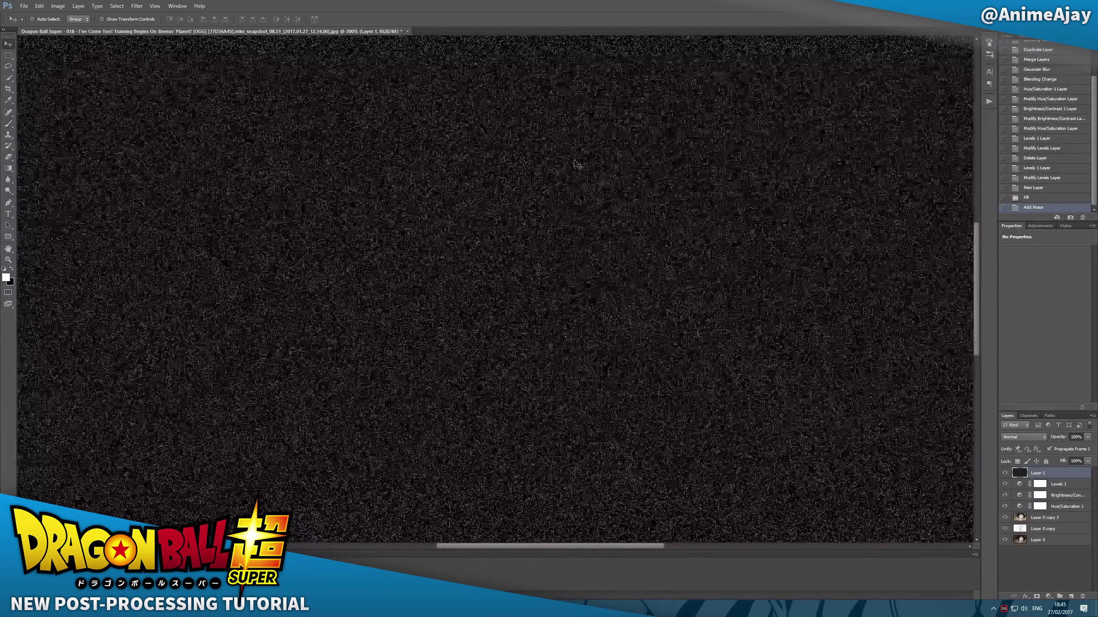
key(ctrl+plus)
key(ctrl+minus)
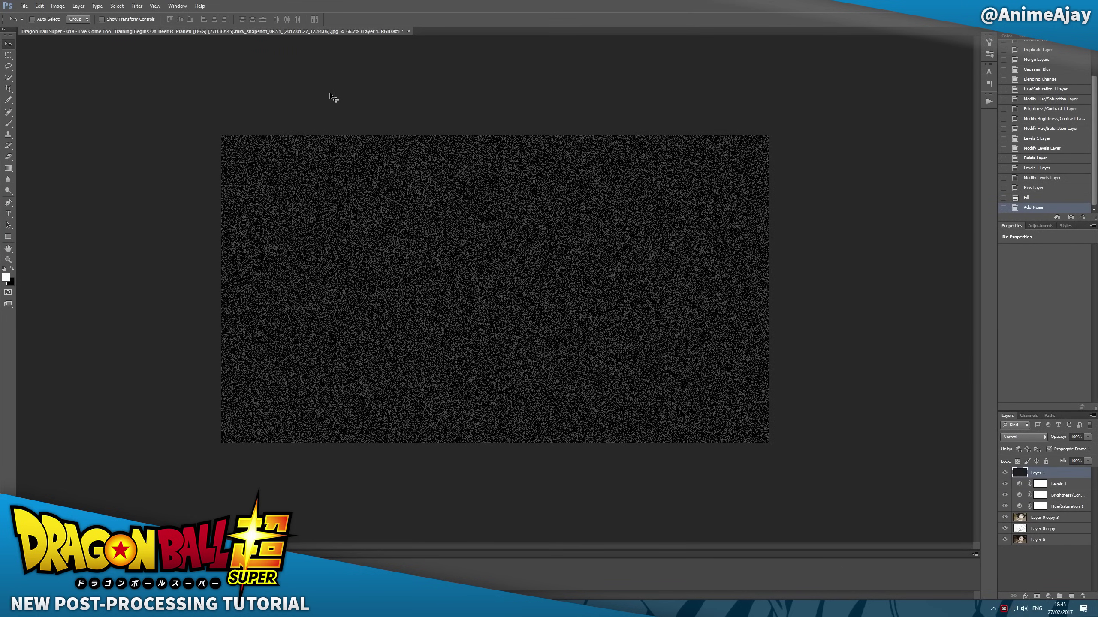
Soften the noise layer slightly with a small-radius Gaussian Blur.
click(142, 6)
mouse_move(143, 93)
click(99, 154)
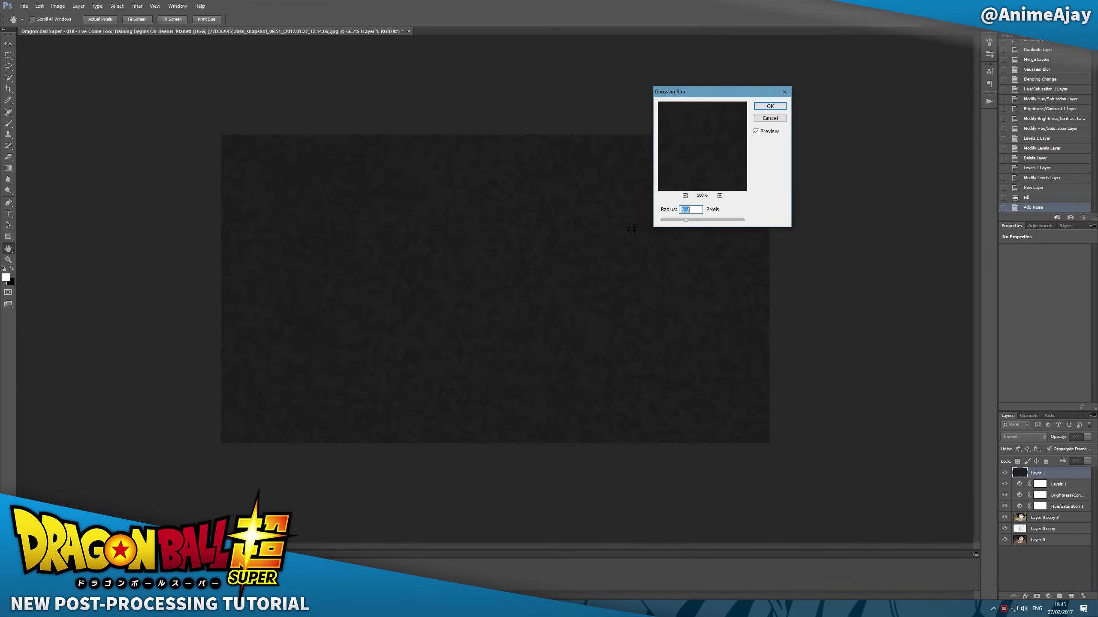
drag(685, 219, 666, 221)
click(770, 106)
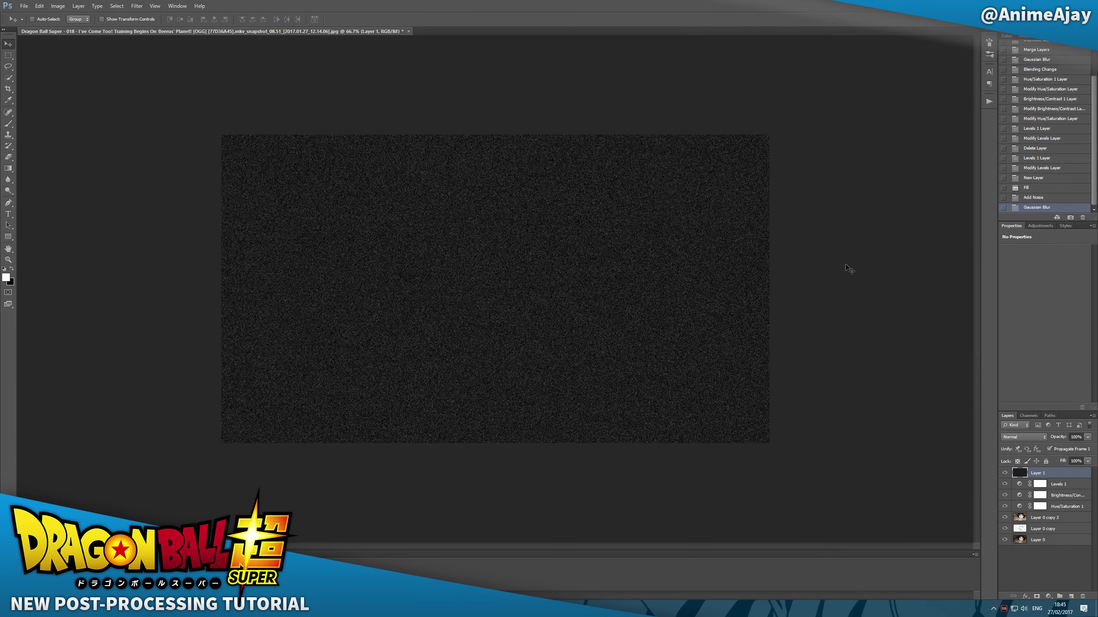
Set the noise layer to Multiply at about 15% opacity and compare the enlarged image with and without it.
click(1028, 439)
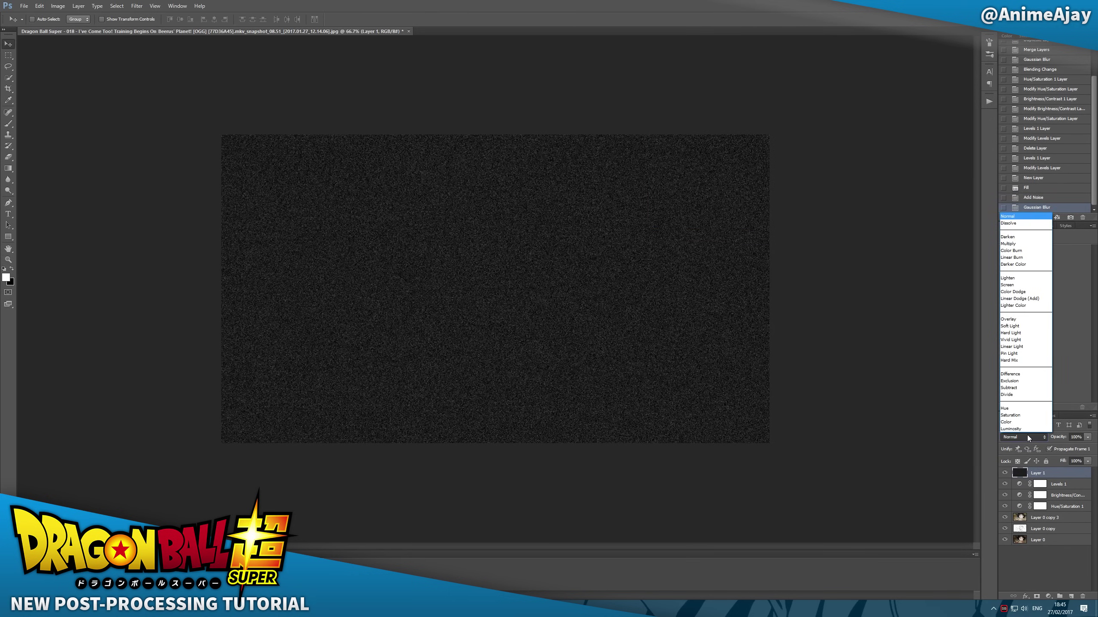
click(1018, 246)
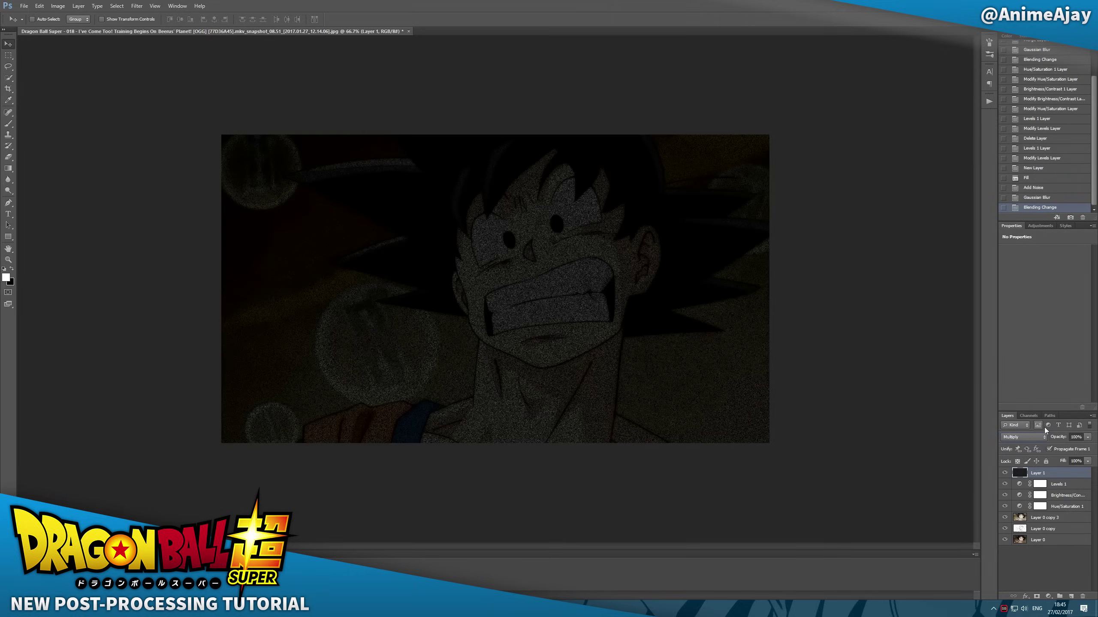
drag(1057, 437, 1025, 439)
key(ctrl+1)
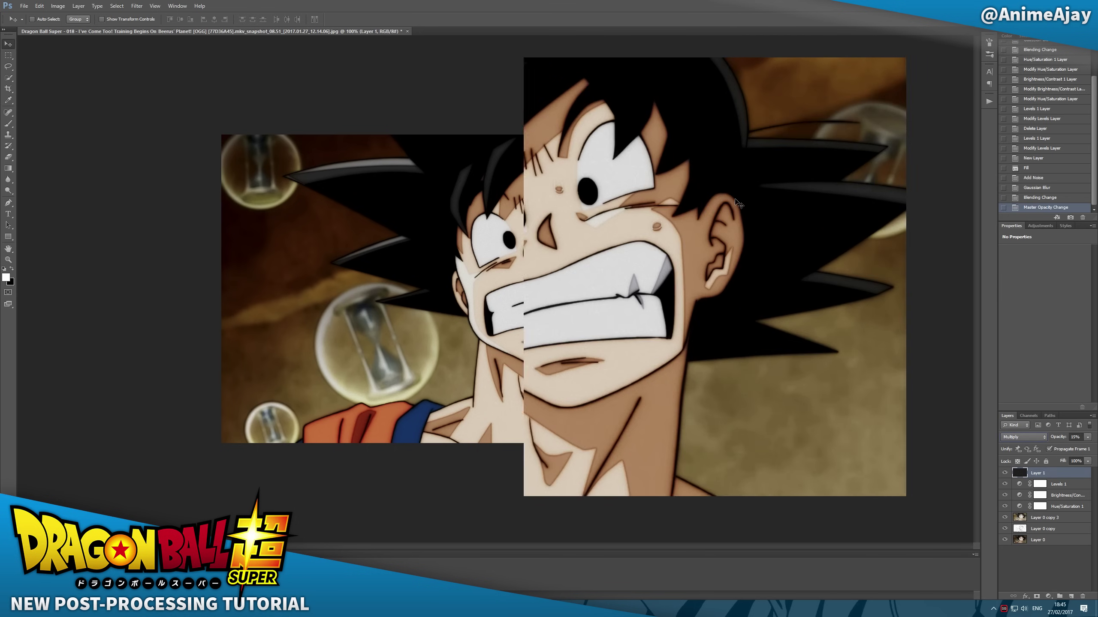
key(ctrl+plus)
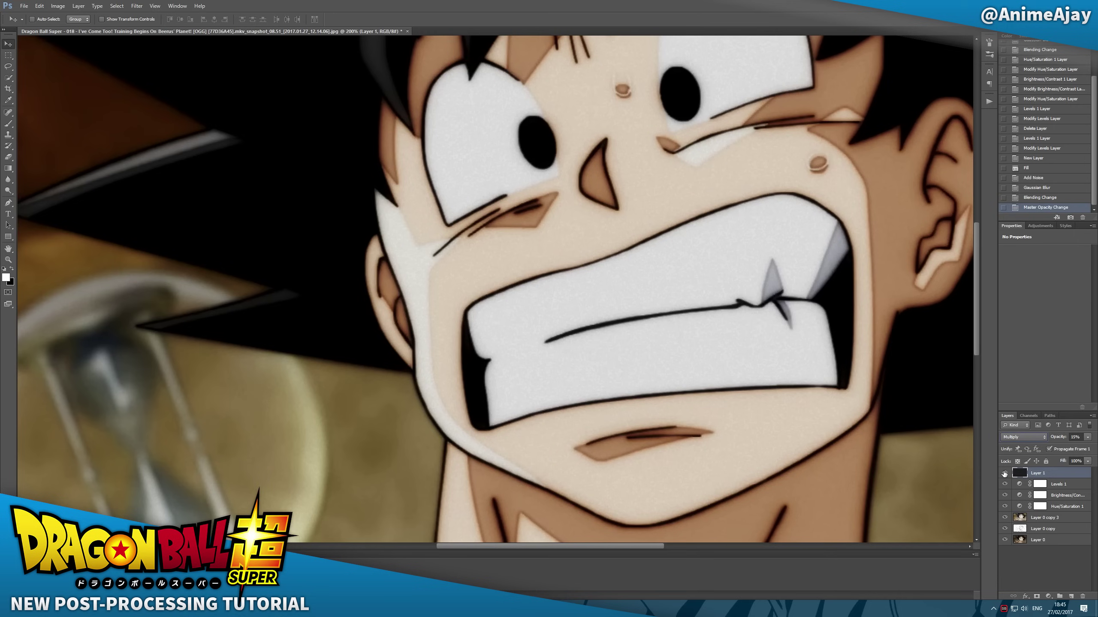
click(1005, 474)
click(1004, 474)
key(ctrl+minus)
key(ctrl+minus)
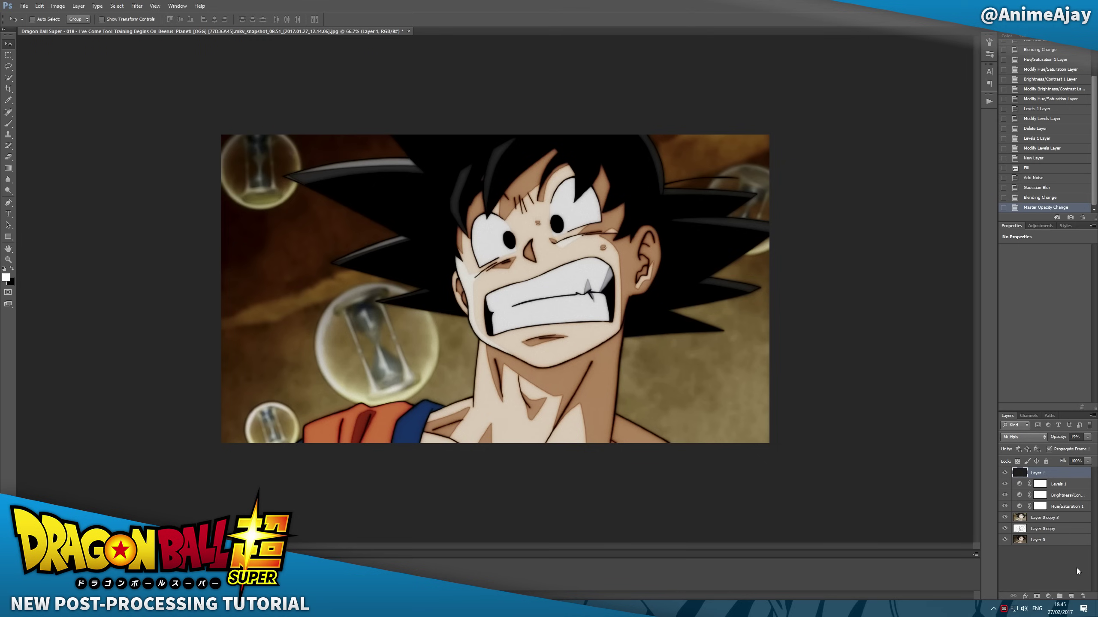
Paint a large soft white light spot over the image's upper-left area on a new layer and set the layer to Soft Light.
click(1072, 597)
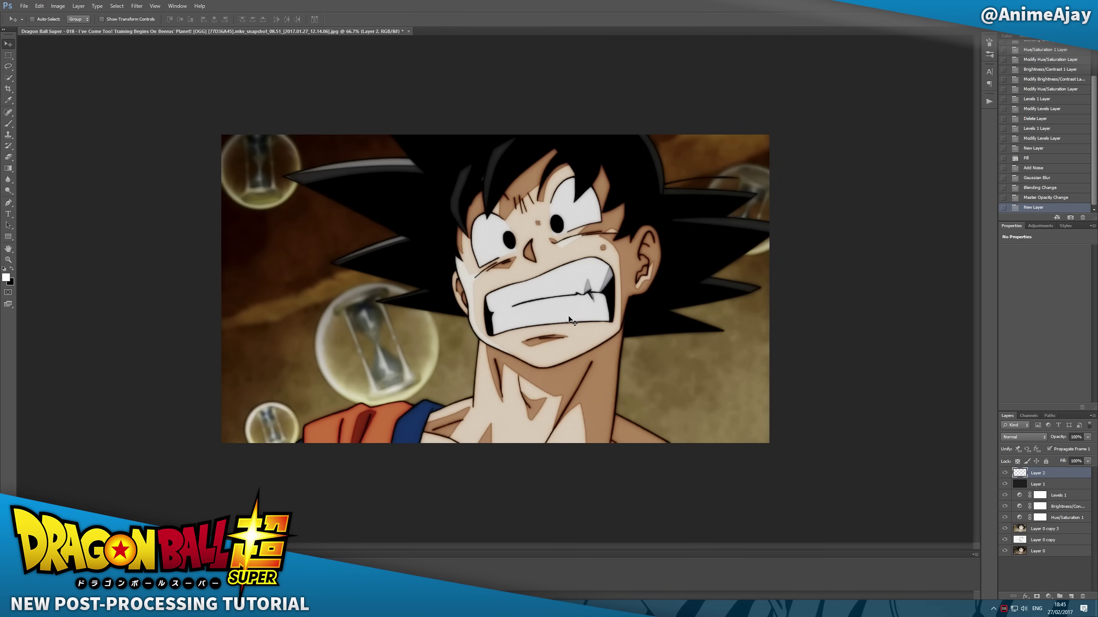
click(8, 124)
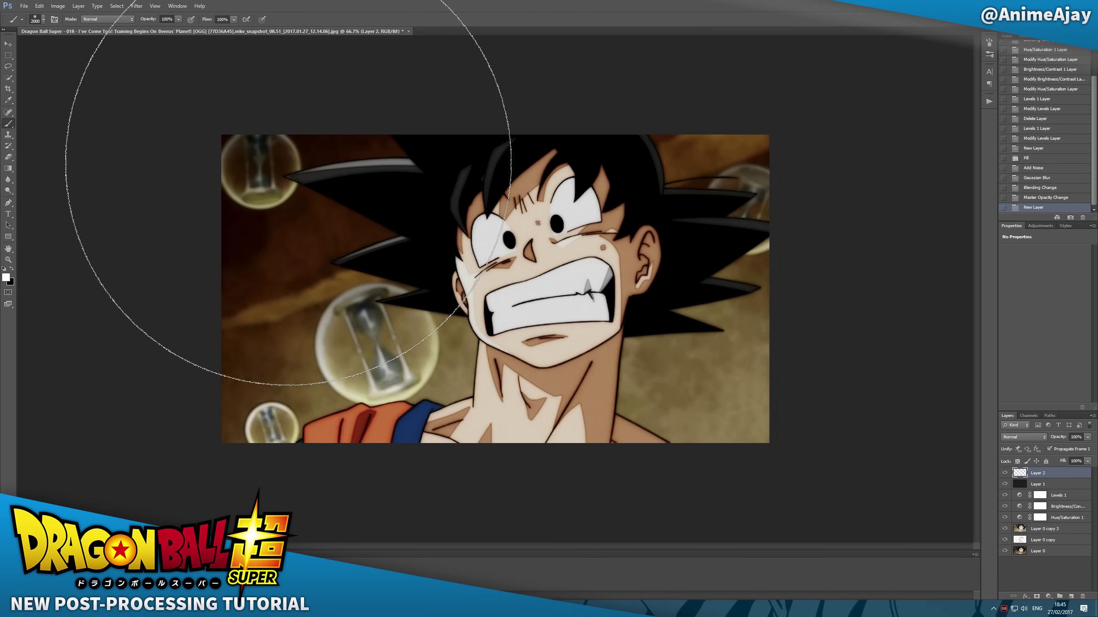
click(339, 184)
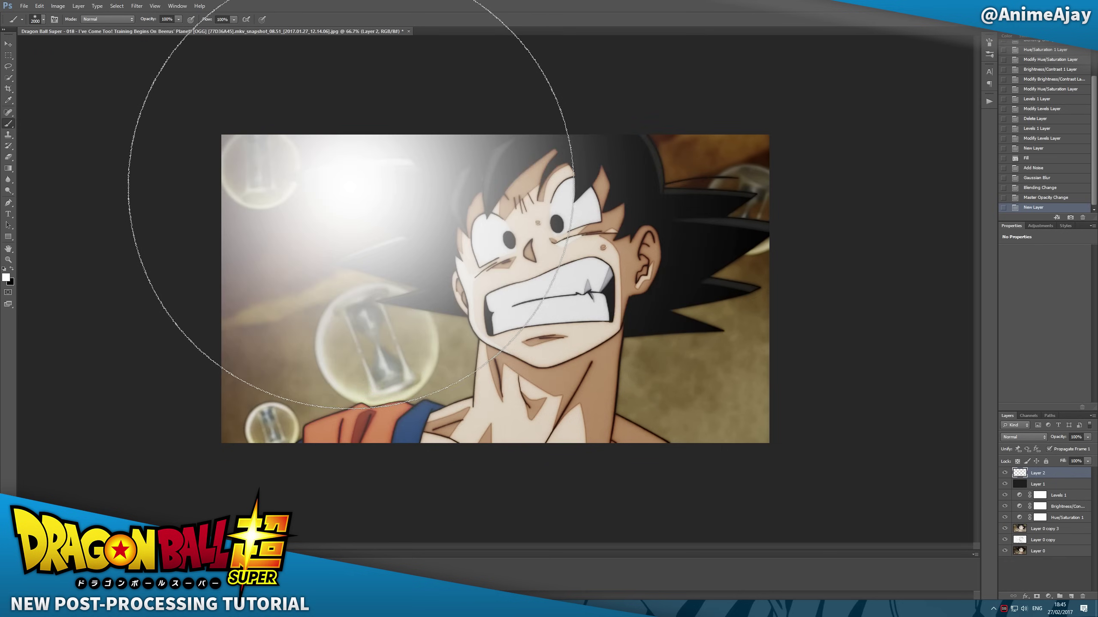
click(1023, 437)
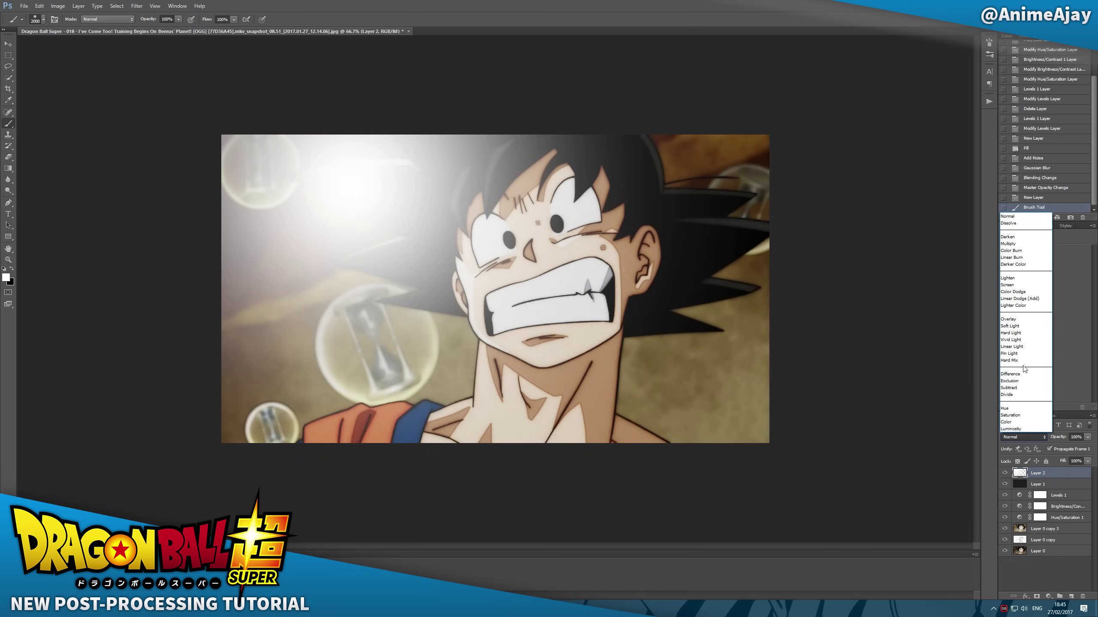
click(1016, 326)
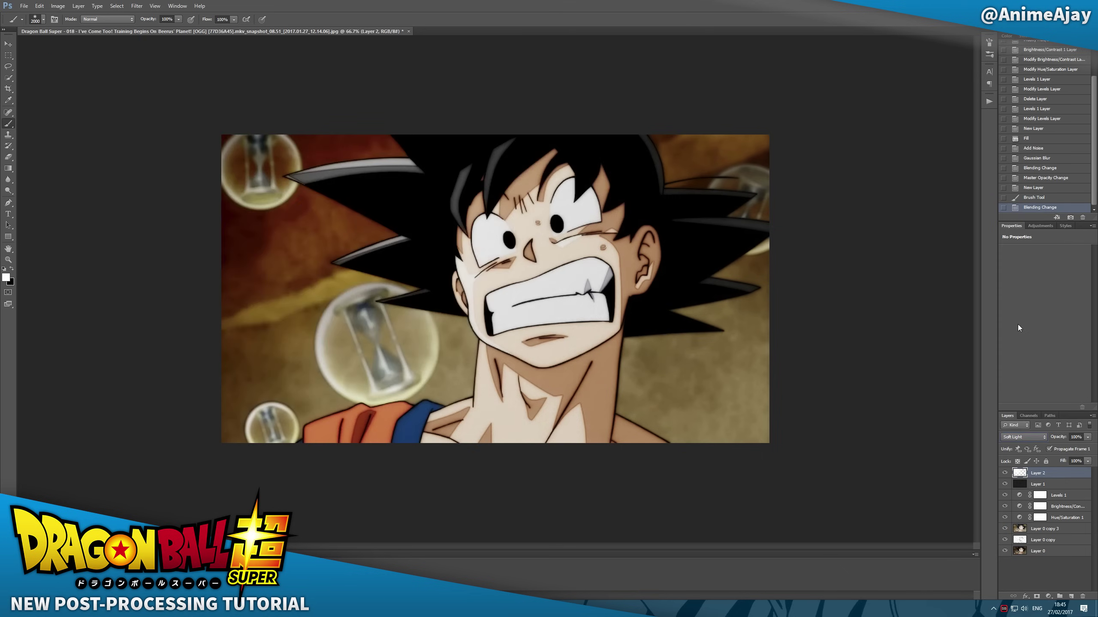
Compare neighbouring blend modes and the image with and without the white light layer, and delete that layer.
key(Down)
key(Down)
key(Up)
key(Up)
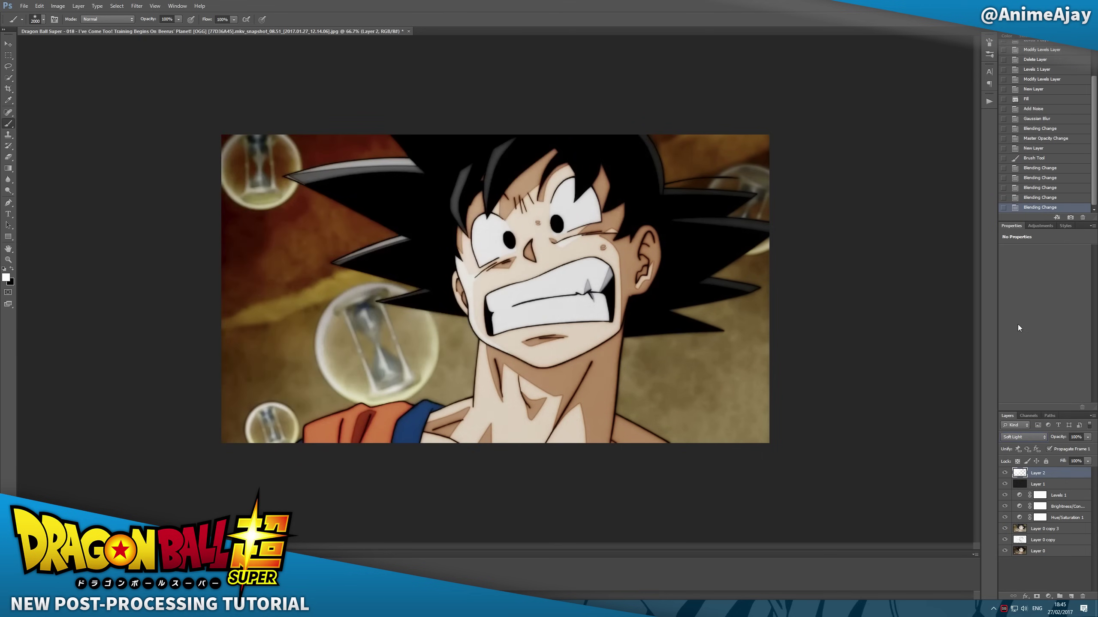
click(1004, 473)
click(1004, 473)
drag(1043, 475, 1083, 596)
Paint a large soft light spot in bright blue over the image's upper-left area on a new layer.
click(1071, 597)
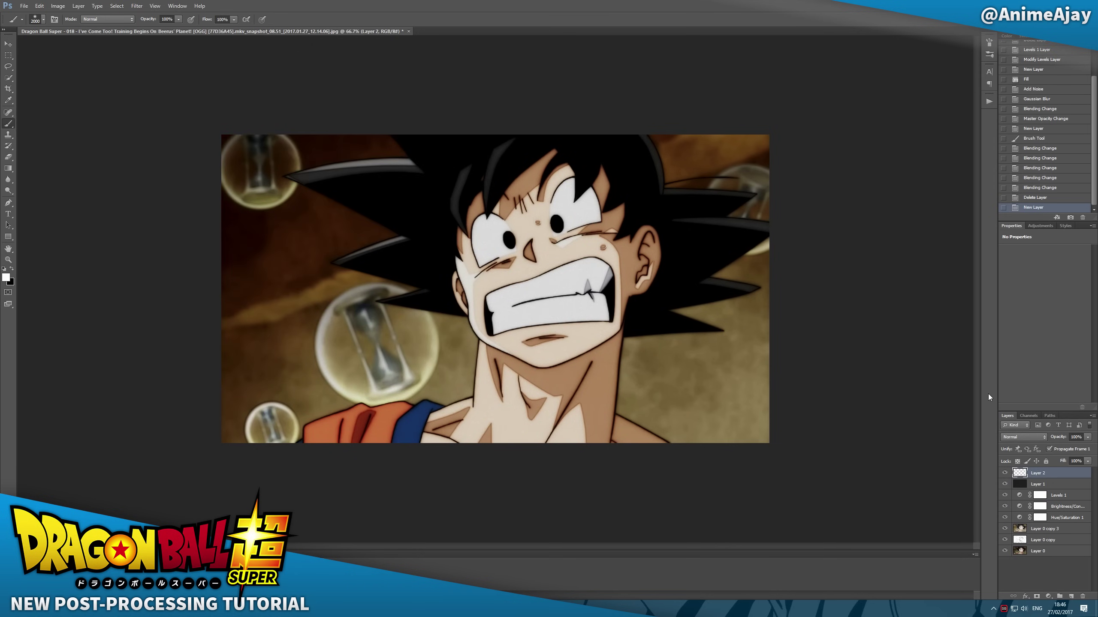
click(7, 278)
click(554, 221)
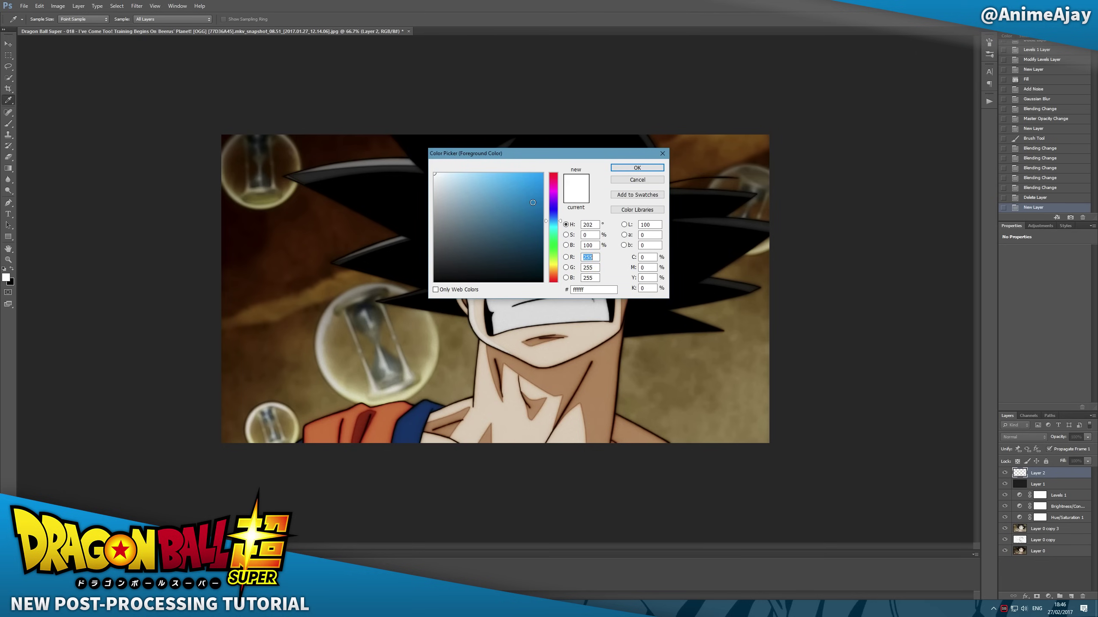
click(533, 202)
key(Return)
key(b)
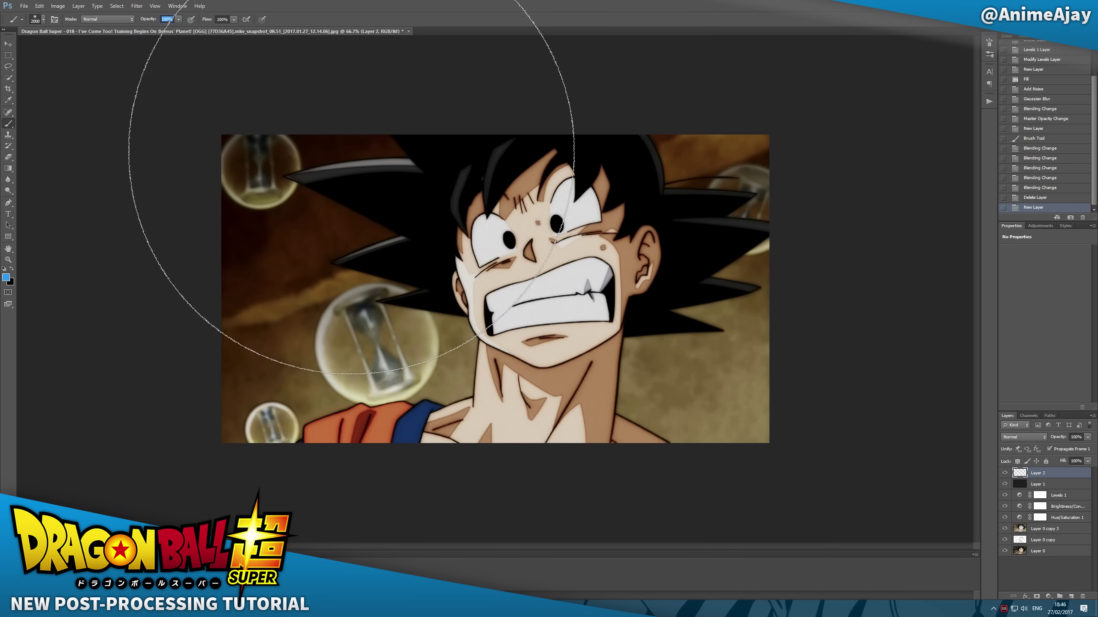
click(351, 150)
Set the blue light layer's blend mode to Screen and its opacity to 72%.
click(1018, 436)
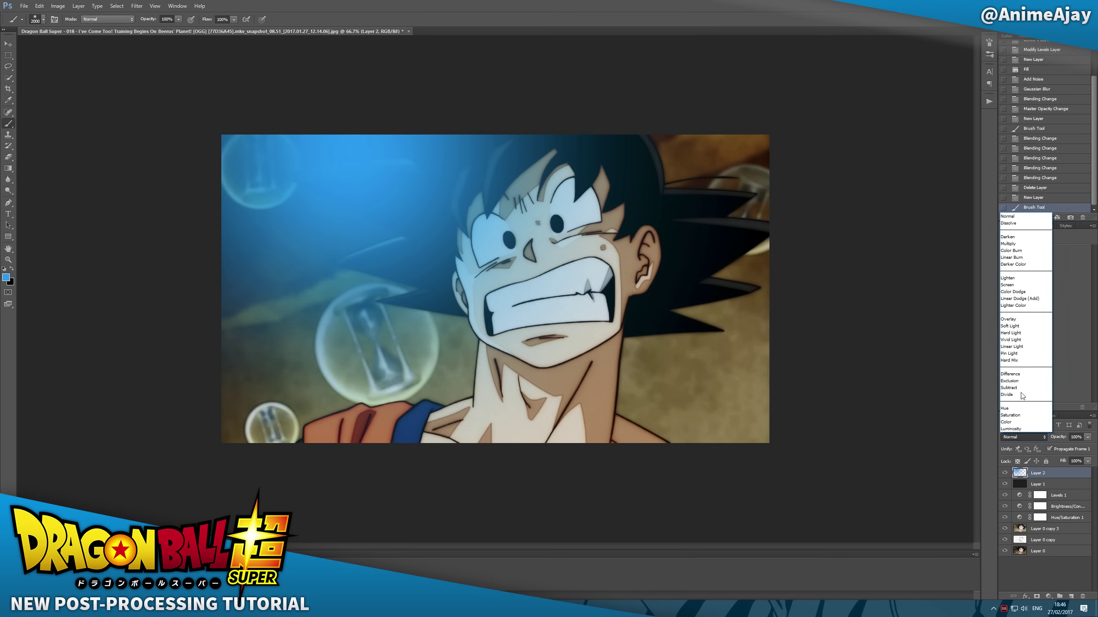
click(1015, 286)
drag(1058, 437, 1046, 438)
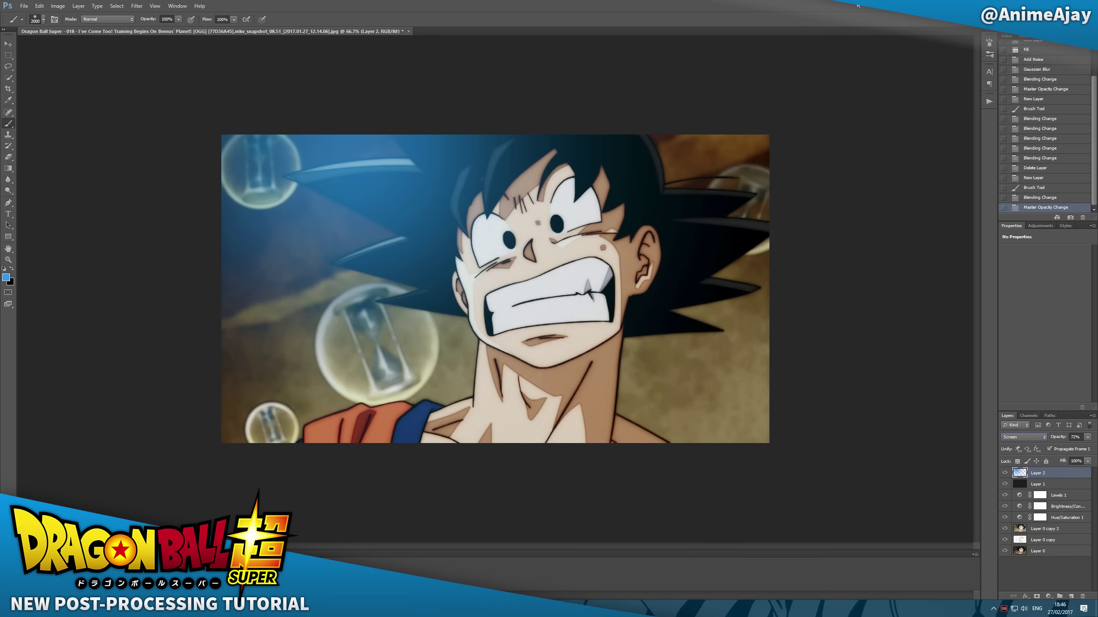
Place a duplicate of the original image layer on top of the stack and toggle it for a before-and-after comparison, leaving it hidden.
click(1046, 550)
key(ctrl+j)
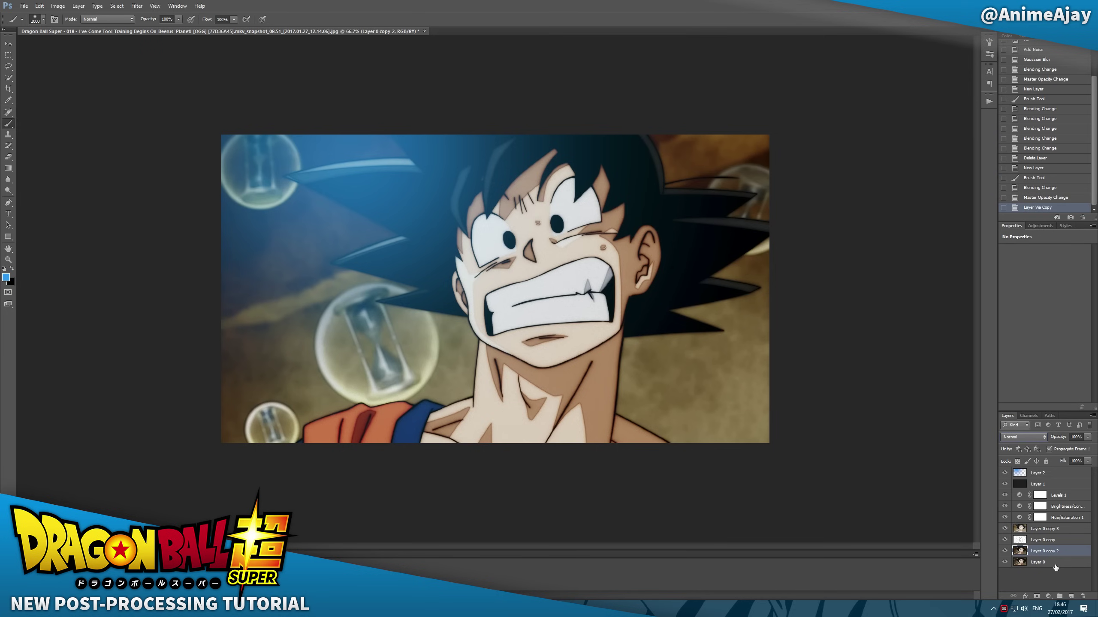
drag(1064, 555, 1054, 469)
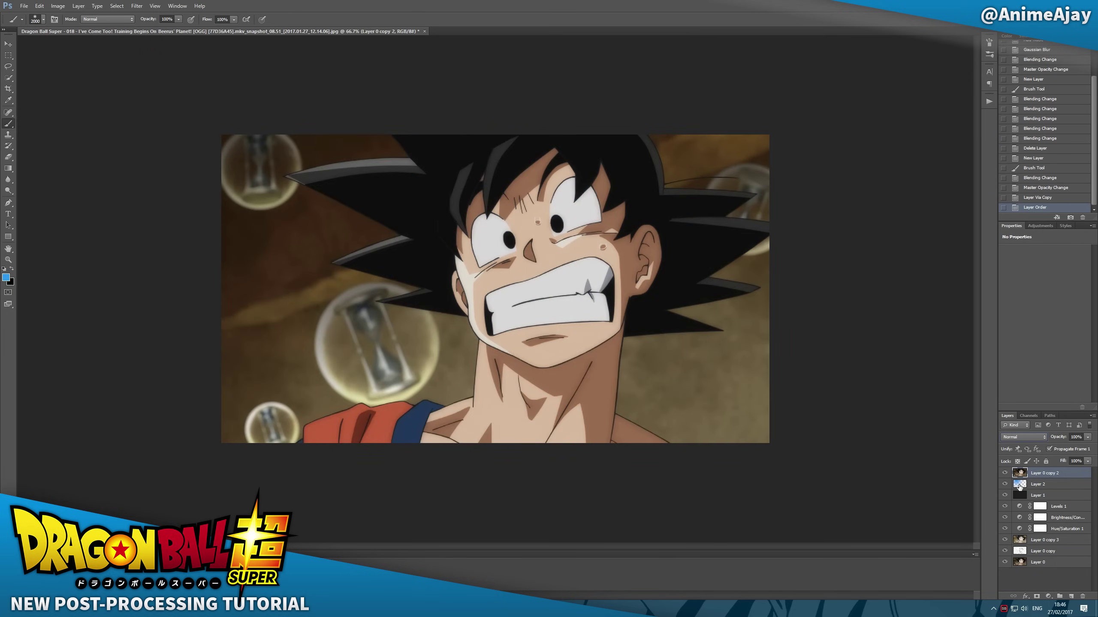
click(1005, 472)
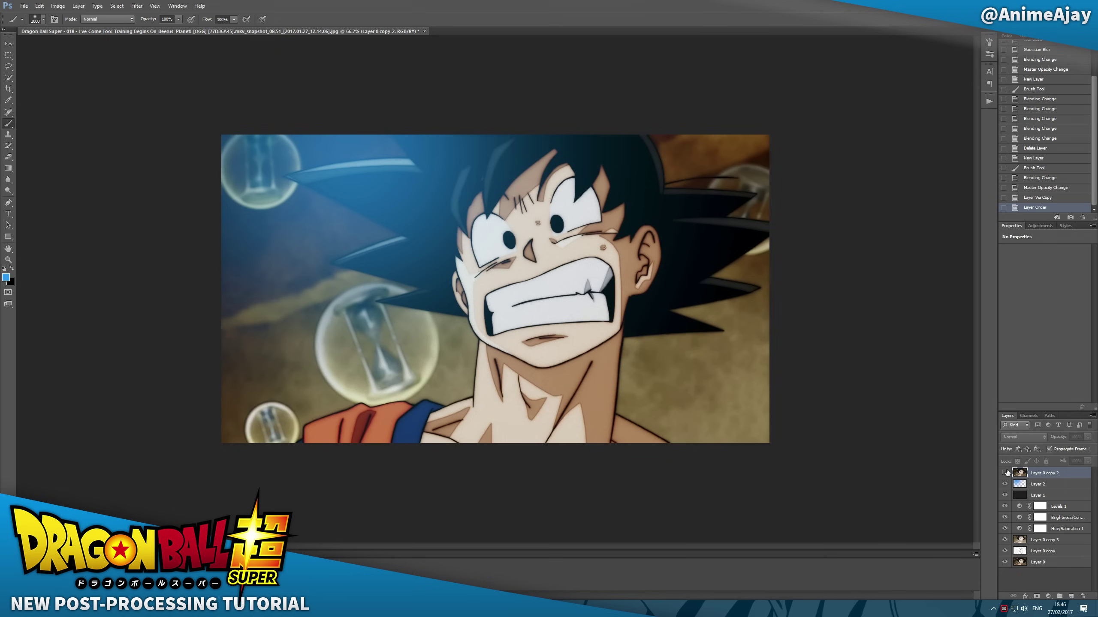
click(1005, 472)
click(1005, 473)
Add a Levels adjustment above the blue light layer with input levels 29, 1.29 and 220.
click(1038, 489)
click(1048, 597)
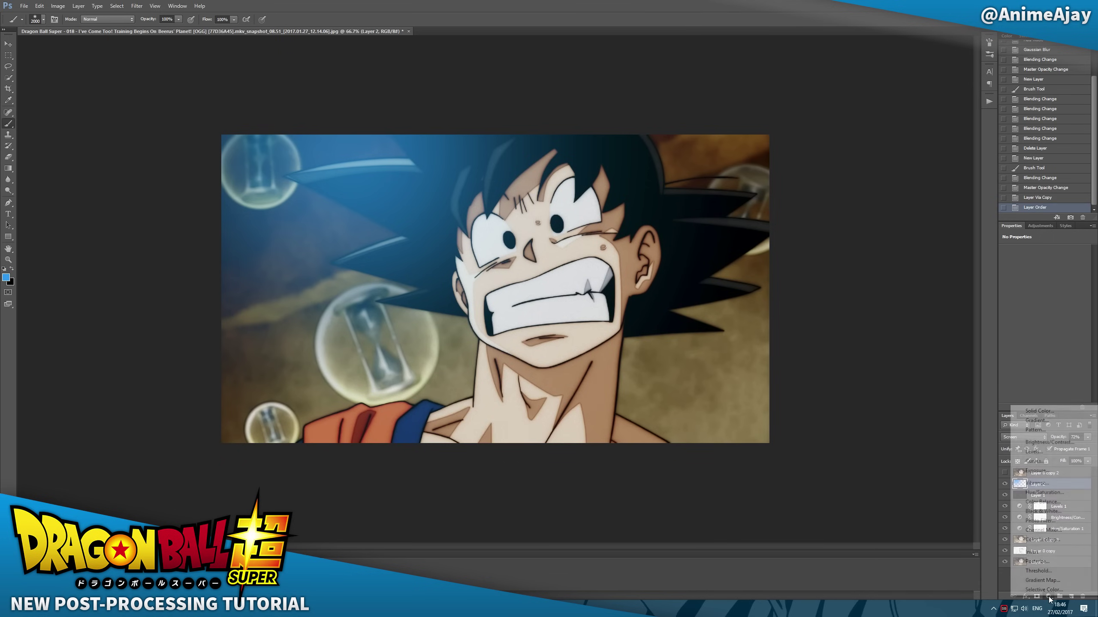
click(1061, 452)
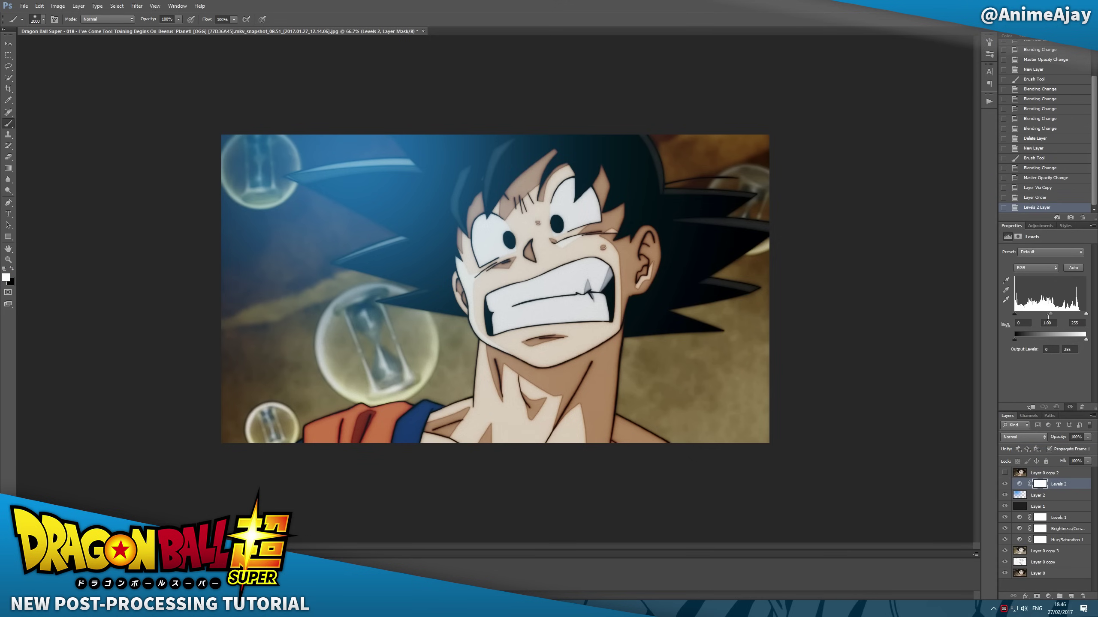
drag(1086, 314, 1023, 315)
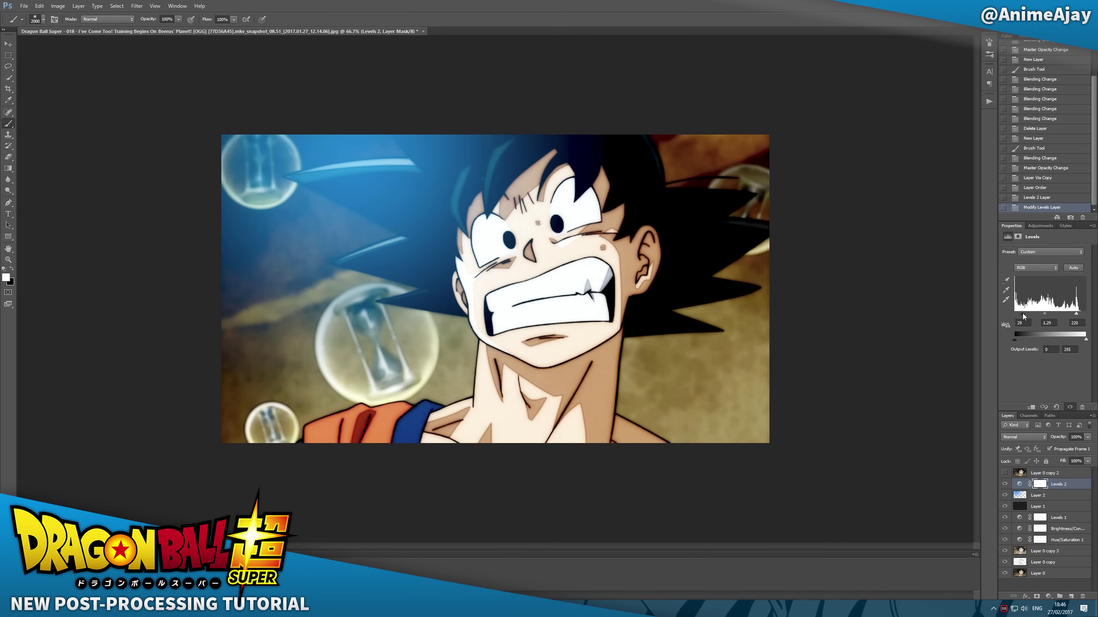
key(ctrl+plus)
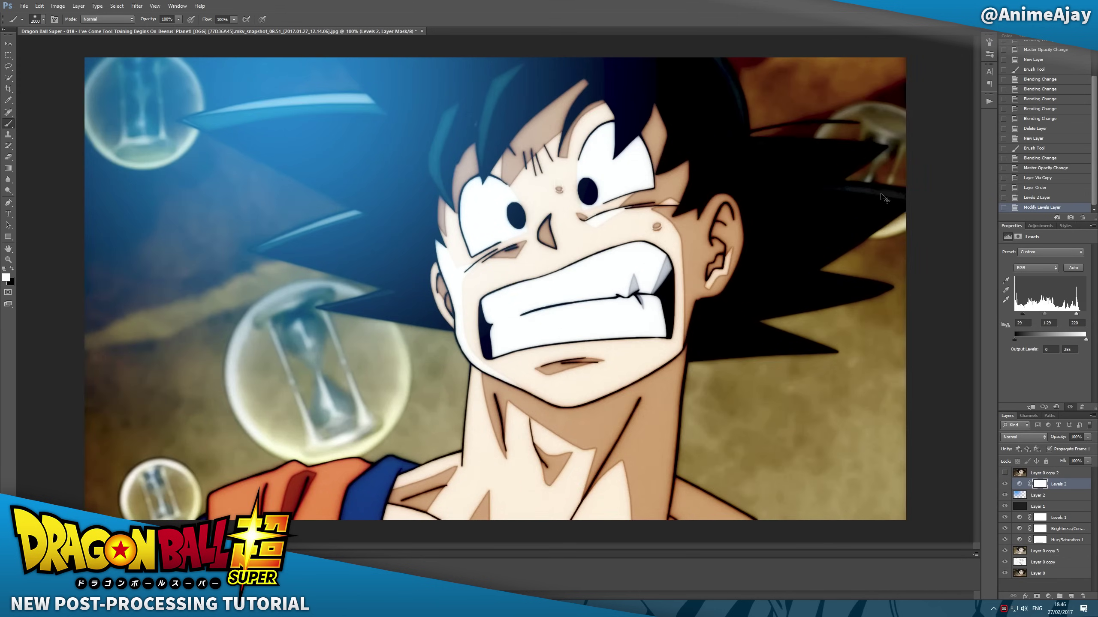